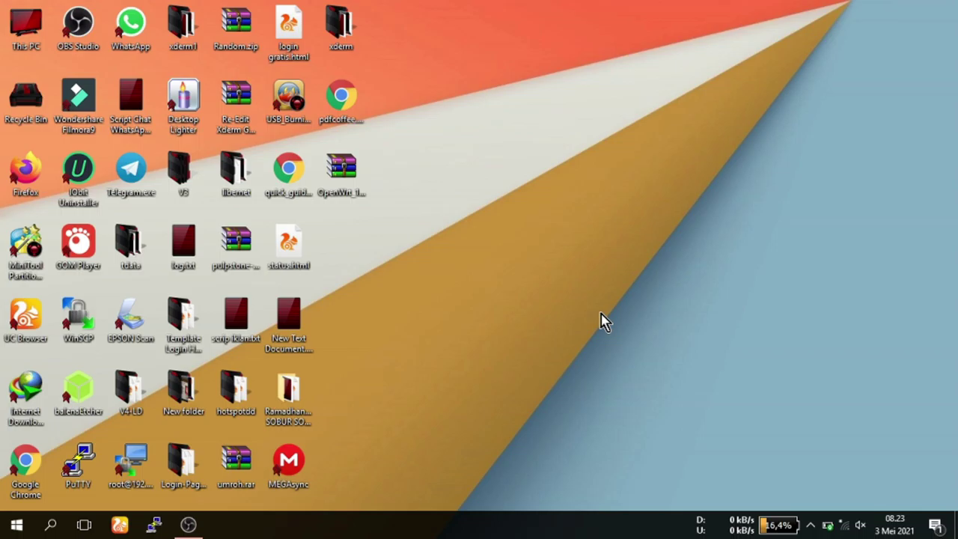
Refresh the desktop and This PC until BOOT (J:) appears, then bring up its context menu.
{"action": "right_click", "coordinate": [549, 251]}
{"action": "left_click", "coordinate": [572, 314]}
{"action": "double_click", "coordinate": [22, 34]}
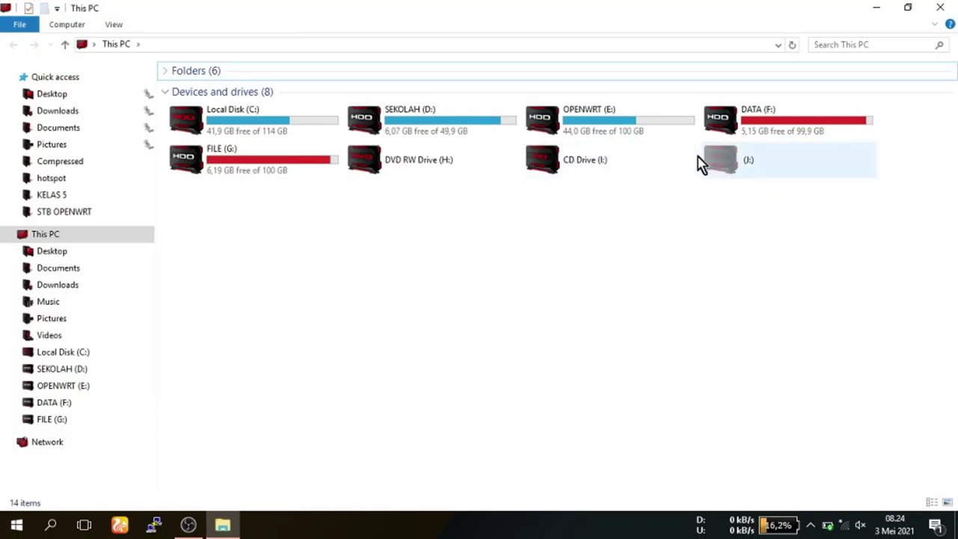
{"action": "right_click", "coordinate": [559, 329]}
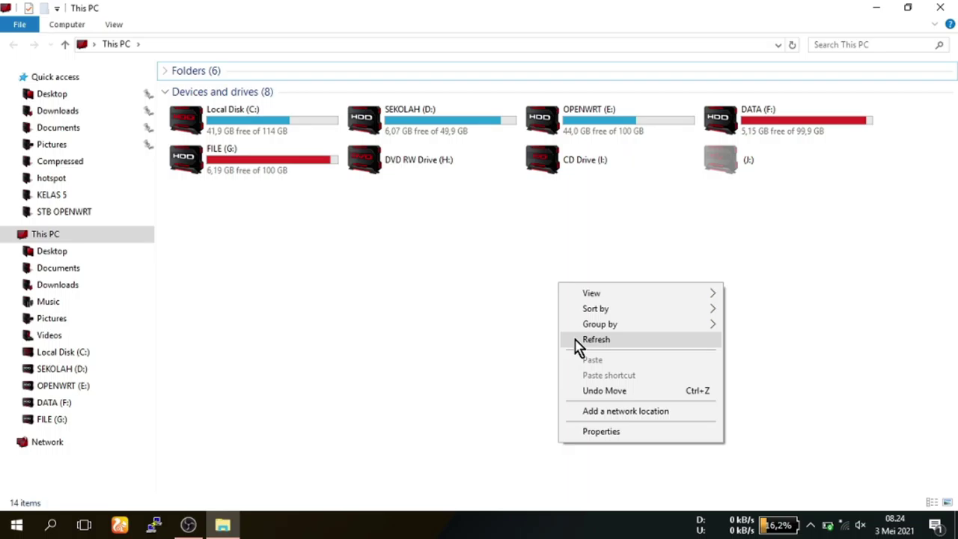
{"action": "left_click", "coordinate": [573, 340]}
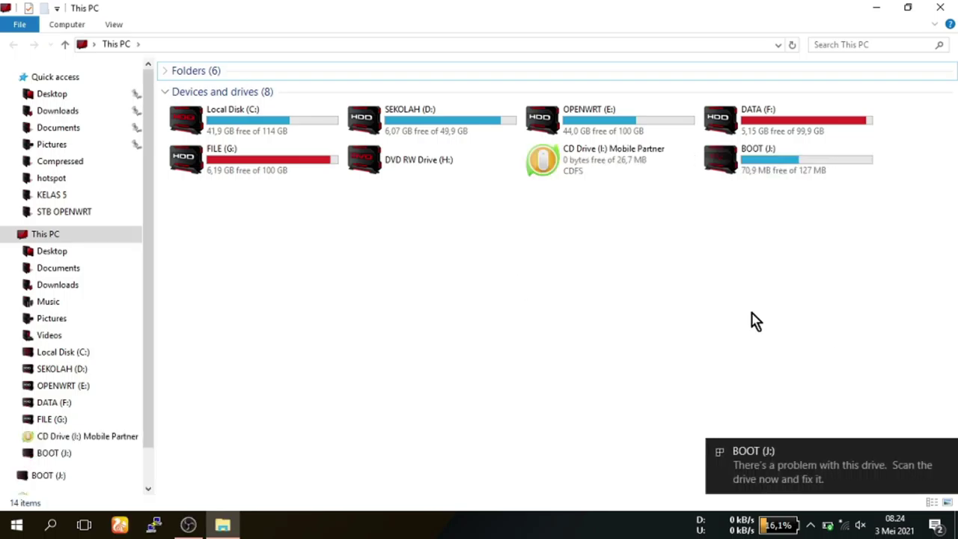
{"action": "right_click", "coordinate": [744, 157]}
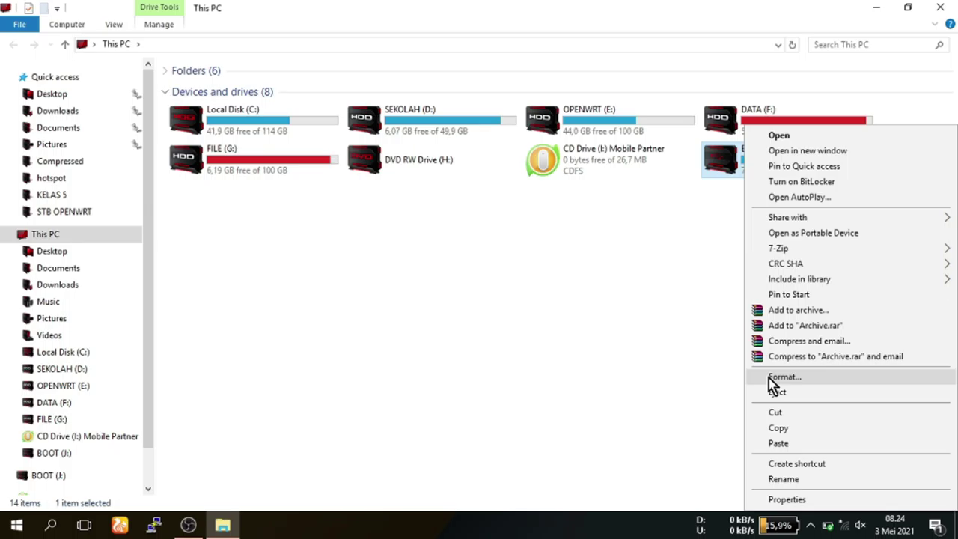
Quick-format the BOOT (J:) drive as FAT, then close the This PC window.
{"action": "left_click", "coordinate": [771, 381]}
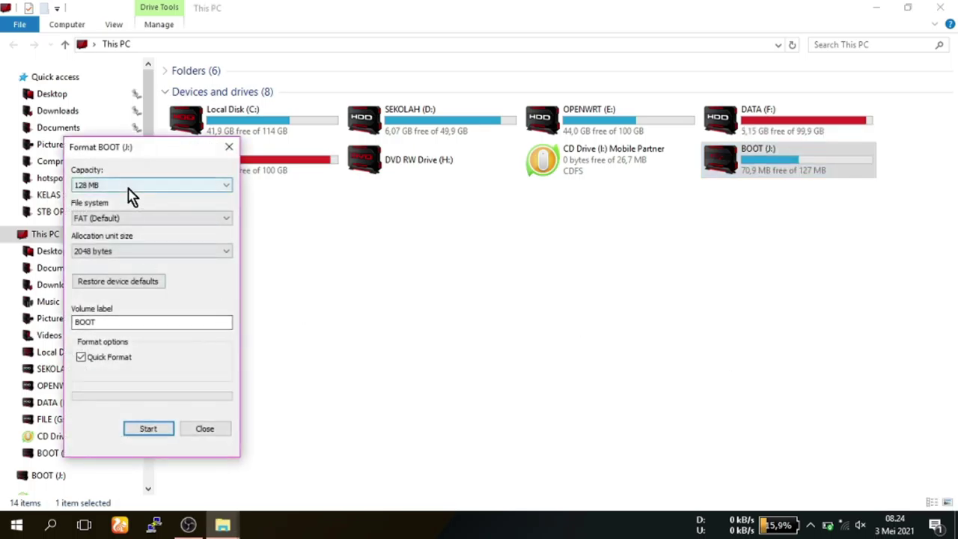
{"action": "left_click", "coordinate": [149, 430]}
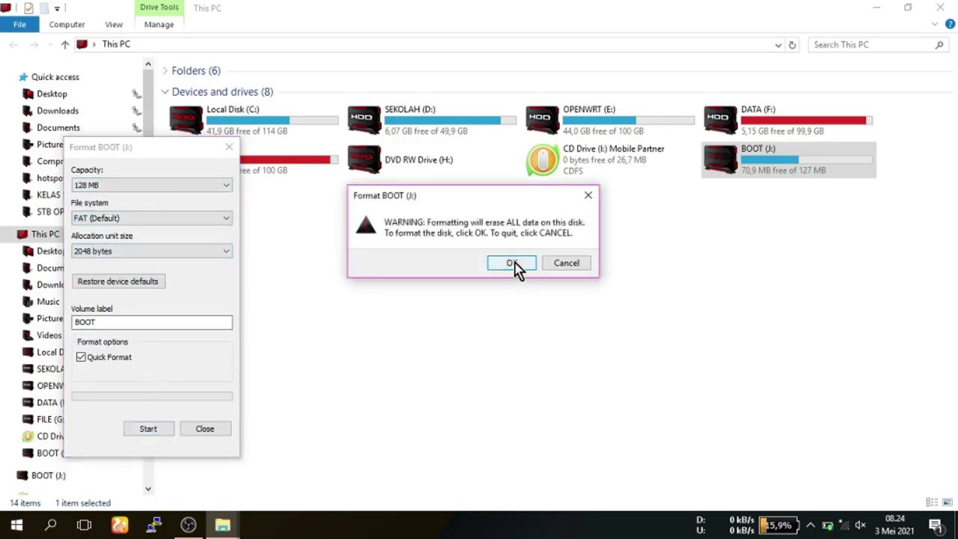
{"action": "left_click", "coordinate": [511, 265]}
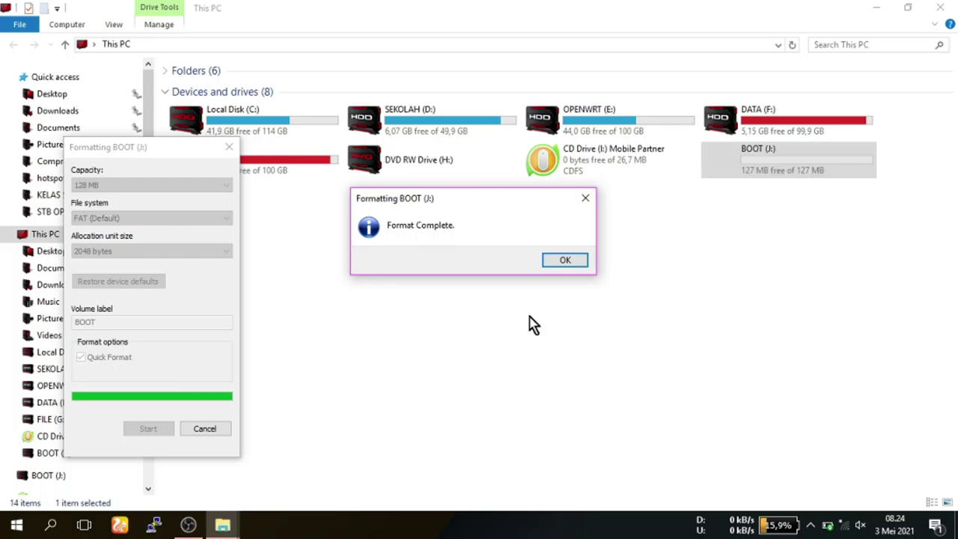
{"action": "left_click", "coordinate": [565, 262]}
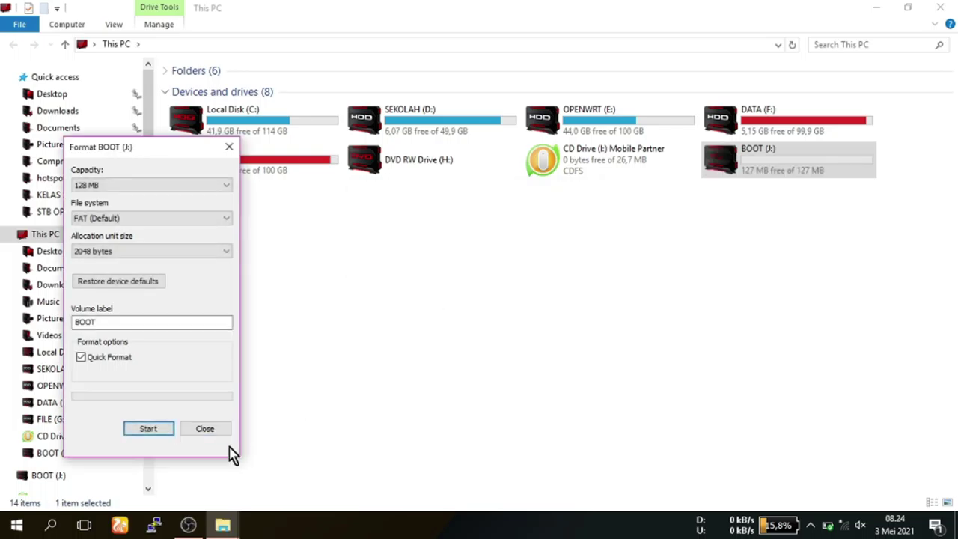
{"action": "left_click", "coordinate": [216, 432]}
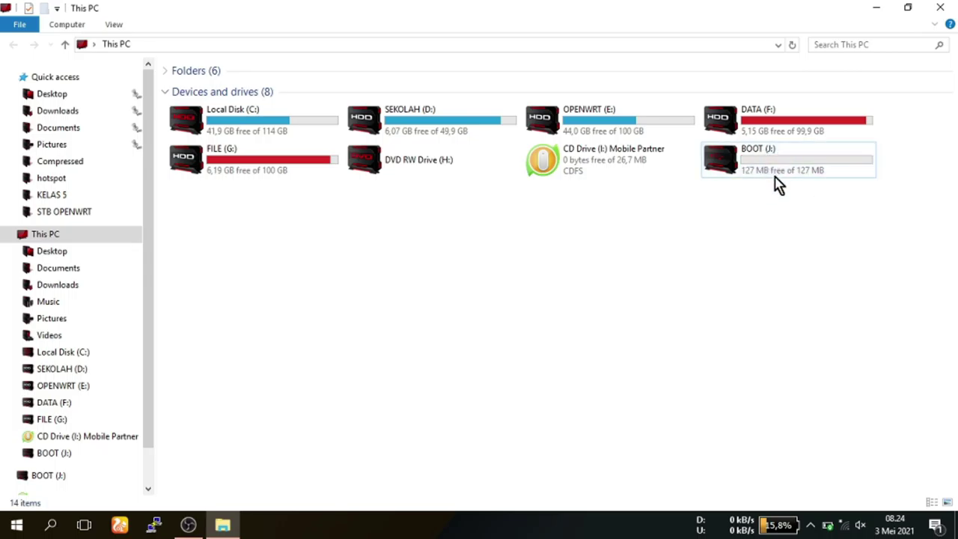
{"action": "left_click", "coordinate": [954, 7]}
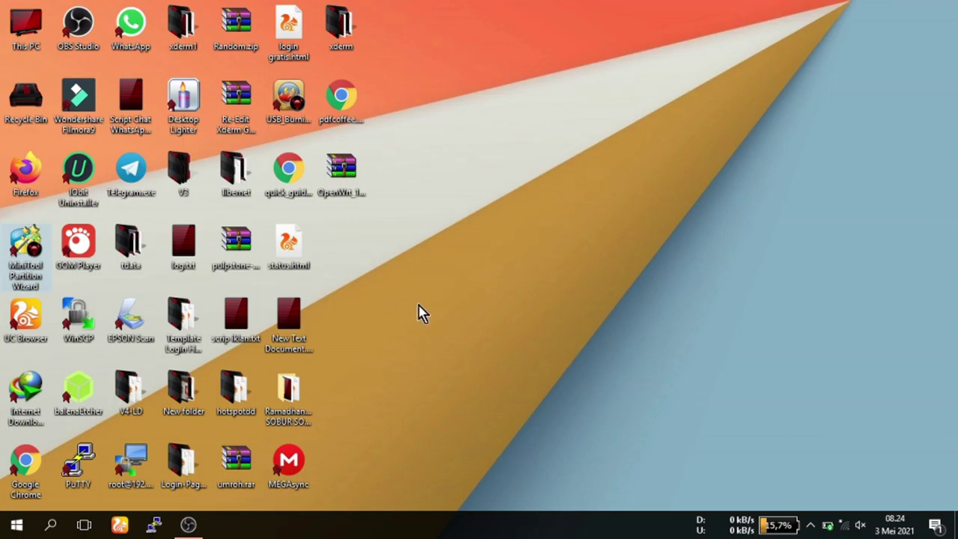
Launch MiniTool Partition Wizard Free and select Disk 2.
{"action": "double_click", "coordinate": [30, 279]}
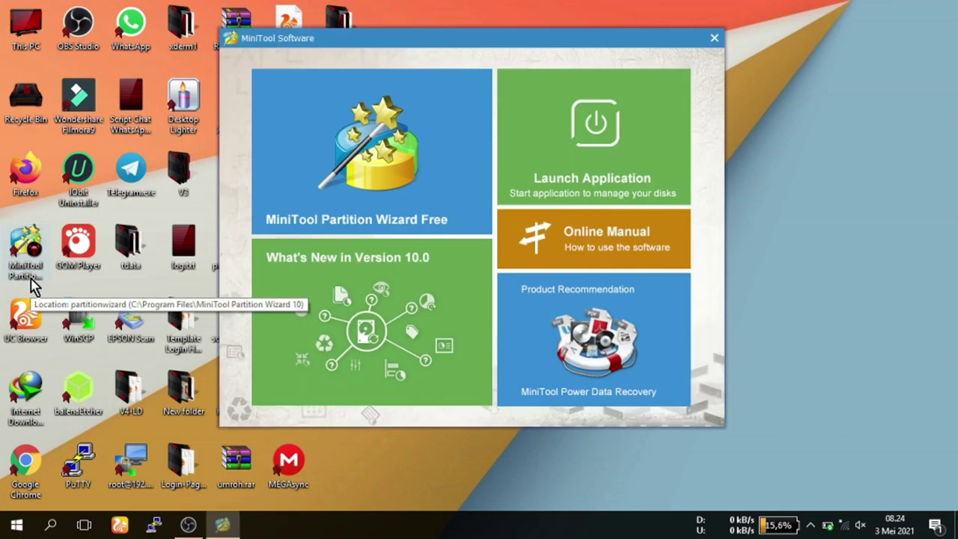
{"action": "left_click", "coordinate": [356, 171]}
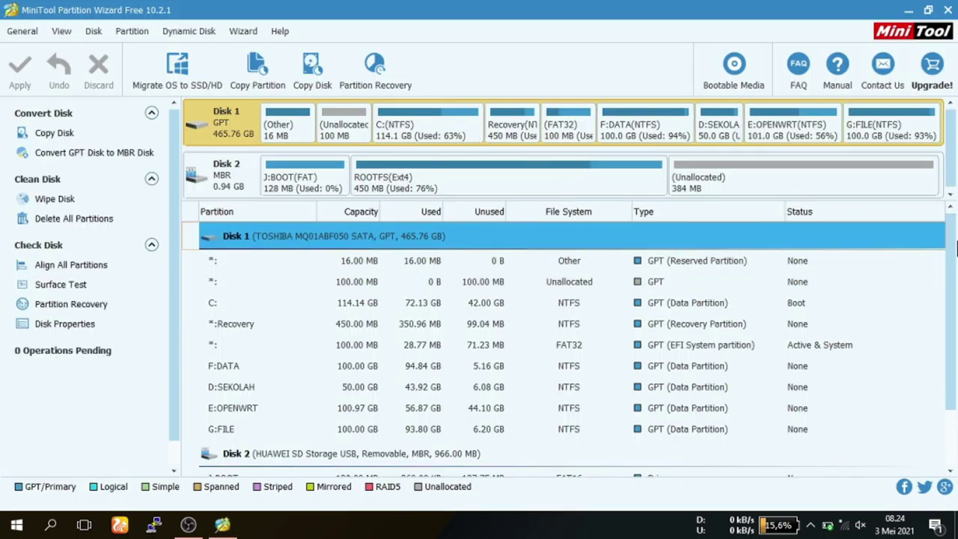
{"action": "left_click_drag", "start_coordinate": [955, 247], "coordinate": [949, 374]}
{"action": "left_click", "coordinate": [255, 451]}
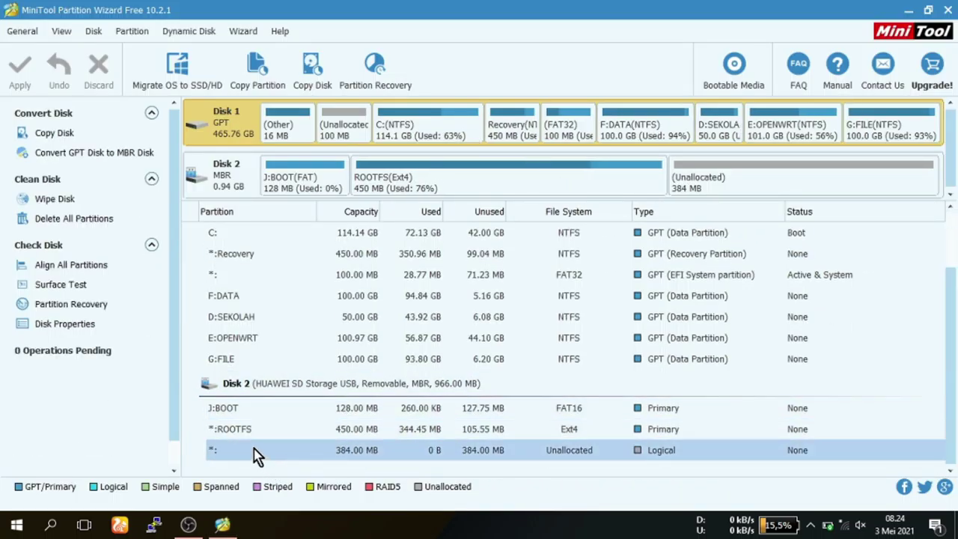
Delete the ROOTFS and J:BOOT partitions, then start a new partition in the unallocated space.
{"action": "right_click", "coordinate": [241, 431]}
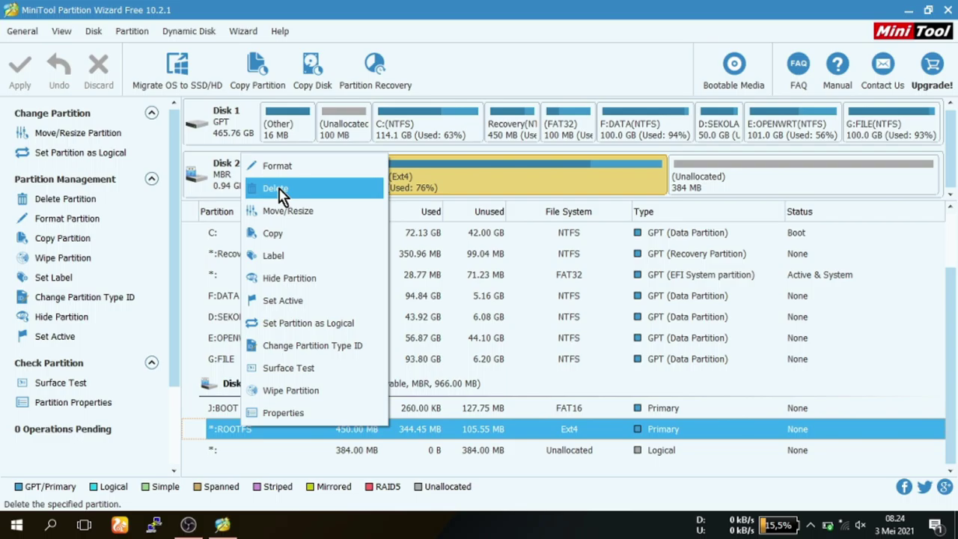
{"action": "left_click", "coordinate": [281, 188]}
{"action": "left_click", "coordinate": [225, 429]}
{"action": "right_click", "coordinate": [224, 429]}
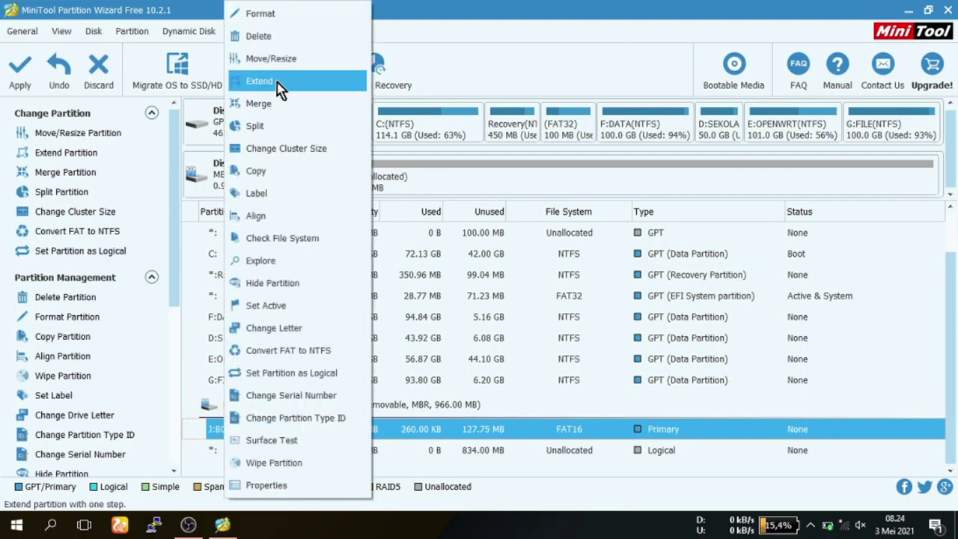
{"action": "left_click", "coordinate": [273, 37]}
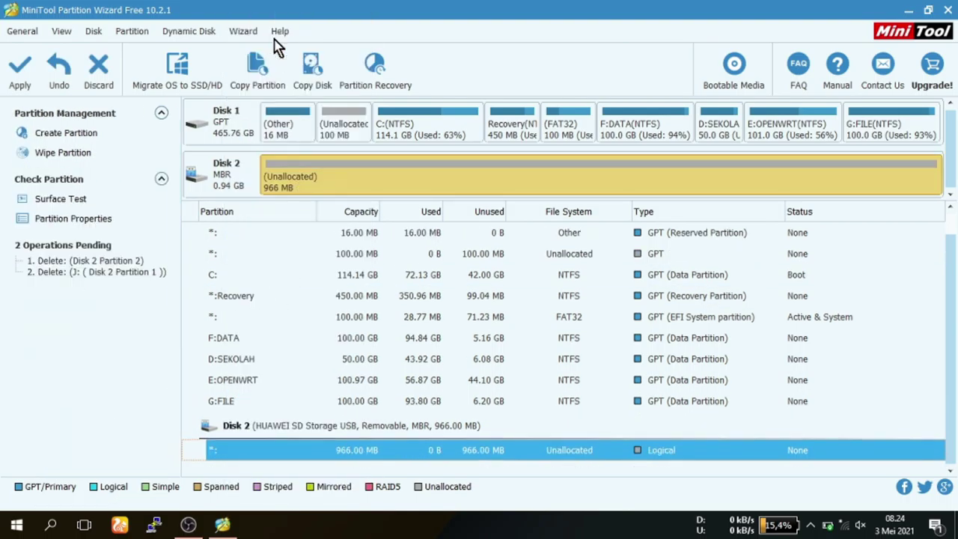
{"action": "right_click", "coordinate": [260, 459]}
{"action": "left_click", "coordinate": [316, 380]}
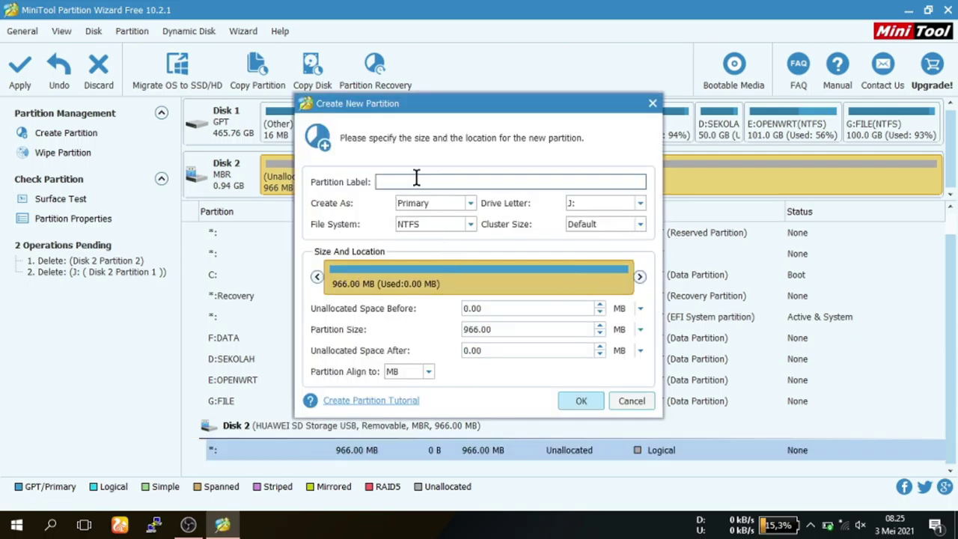
Create a FAT32 partition labelled 'rt' on Disk 2 and apply all pending changes.
{"action": "type", "text": "rt"}
{"action": "left_click", "coordinate": [442, 226]}
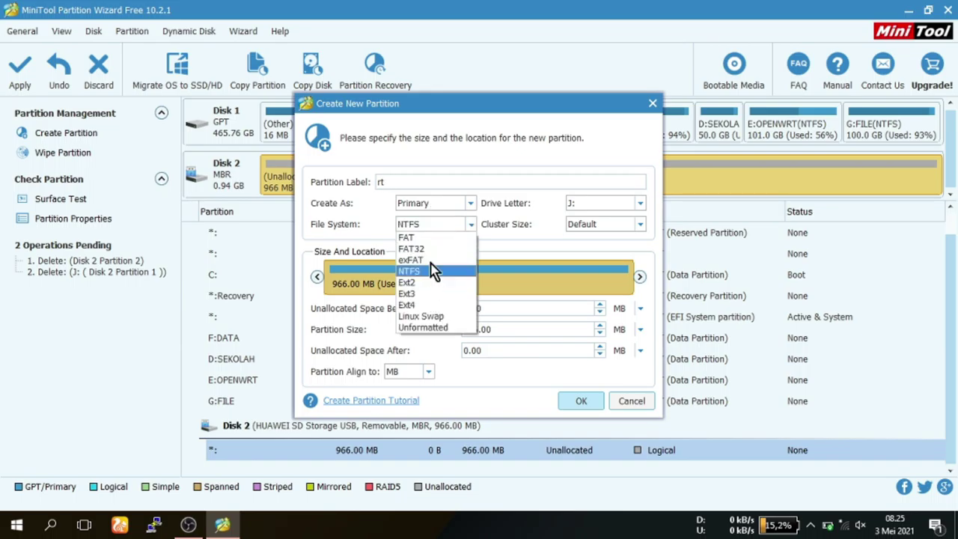
{"action": "left_click", "coordinate": [430, 249]}
{"action": "left_click", "coordinate": [582, 401]}
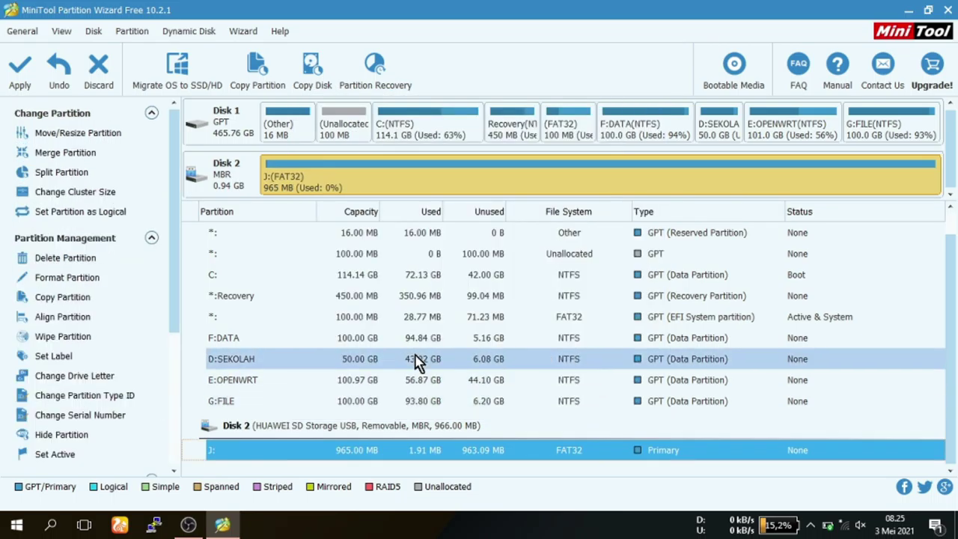
{"action": "left_click", "coordinate": [20, 77]}
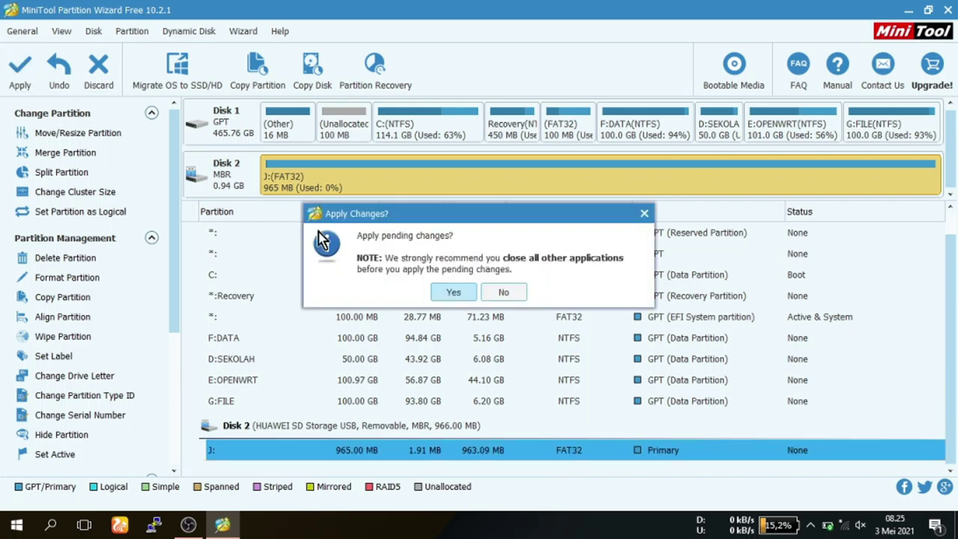
{"action": "left_click", "coordinate": [457, 292]}
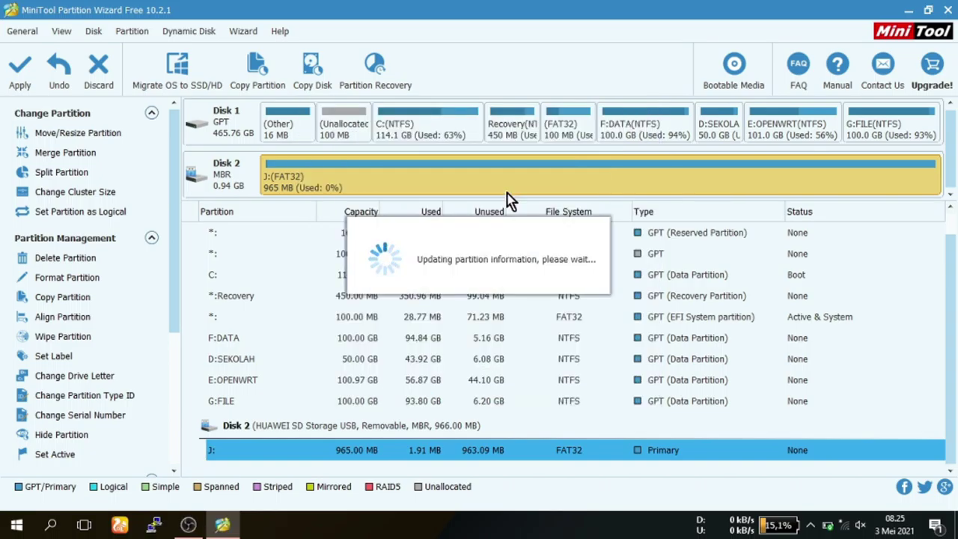
{"action": "left_click", "coordinate": [487, 289]}
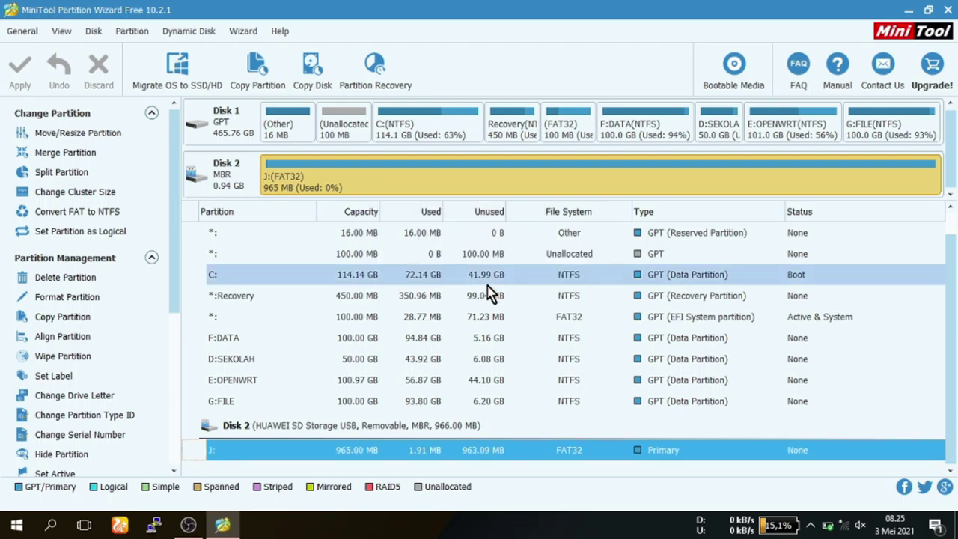
Close Partition Wizard, launch balenaEtcher and minimize it, then select the OpenWrt archive.
{"action": "left_click", "coordinate": [949, 11]}
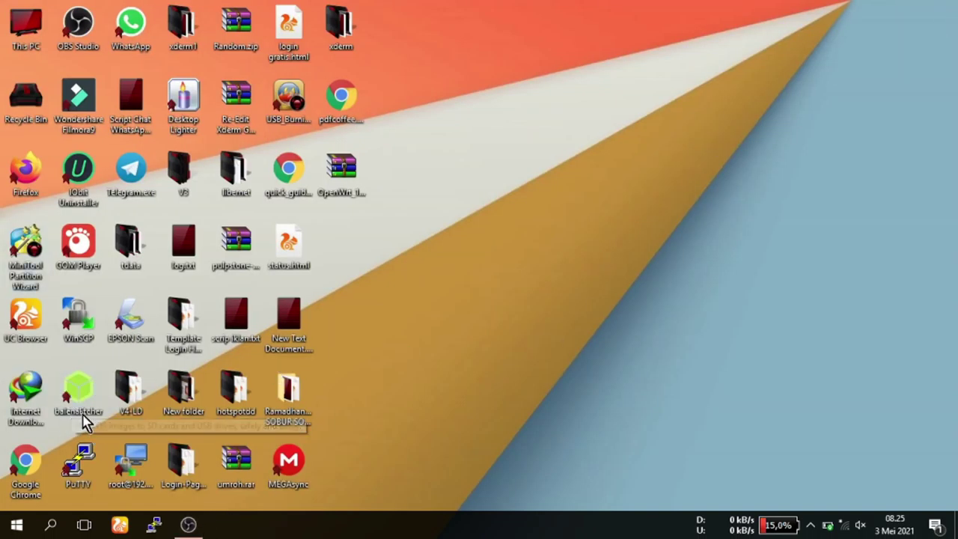
{"action": "left_click", "coordinate": [72, 406]}
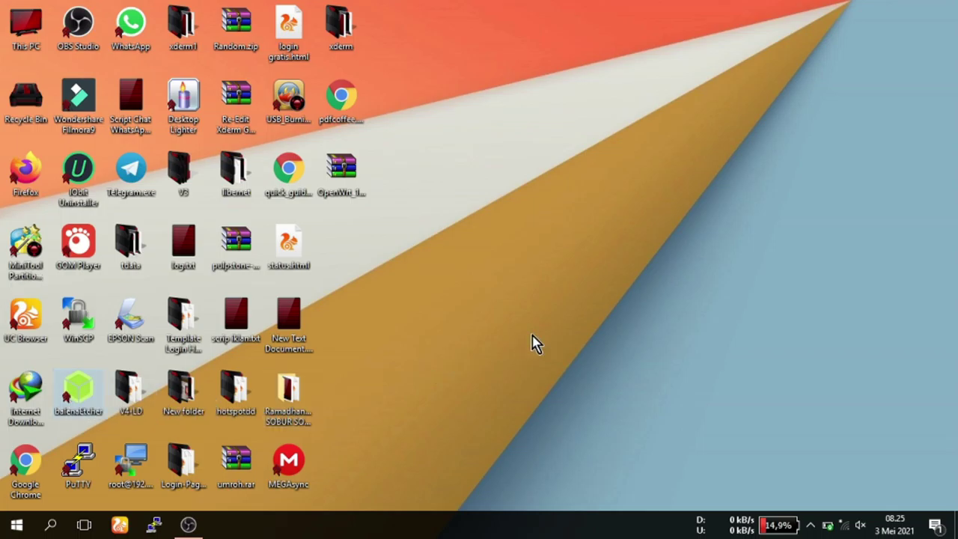
{"action": "key", "text": "Return"}
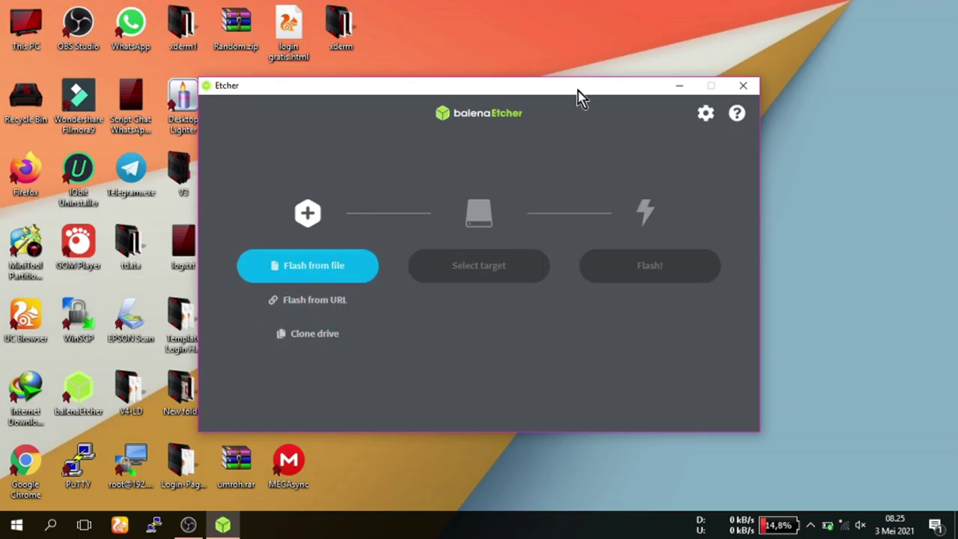
{"action": "left_click", "coordinate": [678, 87]}
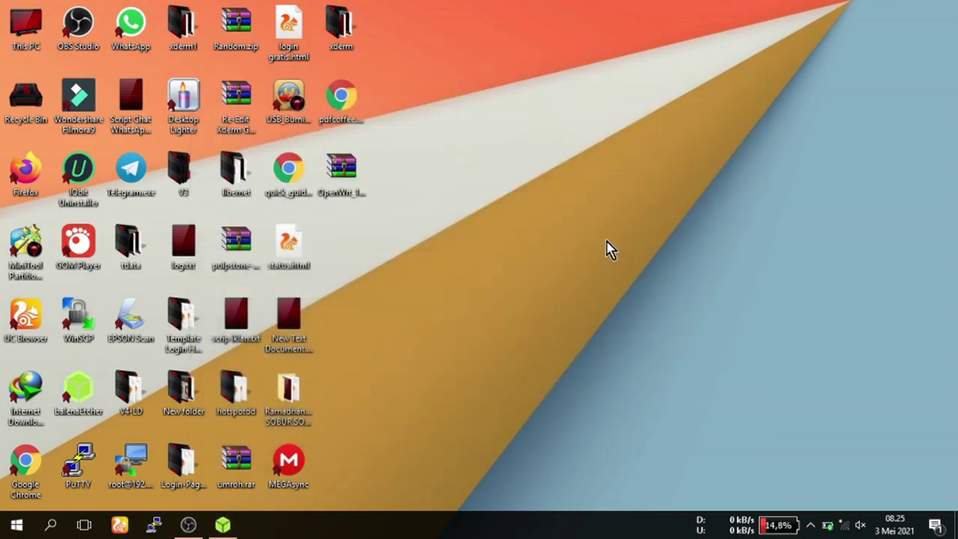
{"action": "left_click", "coordinate": [353, 191]}
Extract OpenWrt_19.07.6_s905x_3.14.29.Rev.4.img from the .xz archive to the desktop, then close WinRAR.
{"action": "double_click", "coordinate": [341, 186]}
{"action": "left_click_drag", "start_coordinate": [326, 62], "coordinate": [620, 47]}
{"action": "left_click", "coordinate": [510, 172]}
{"action": "left_click", "coordinate": [496, 205]}
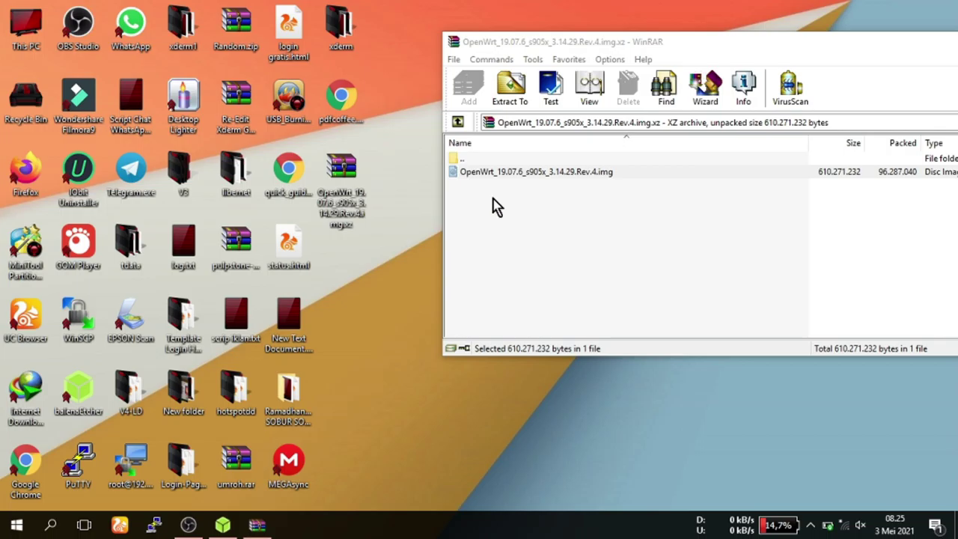
{"action": "left_click", "coordinate": [514, 173]}
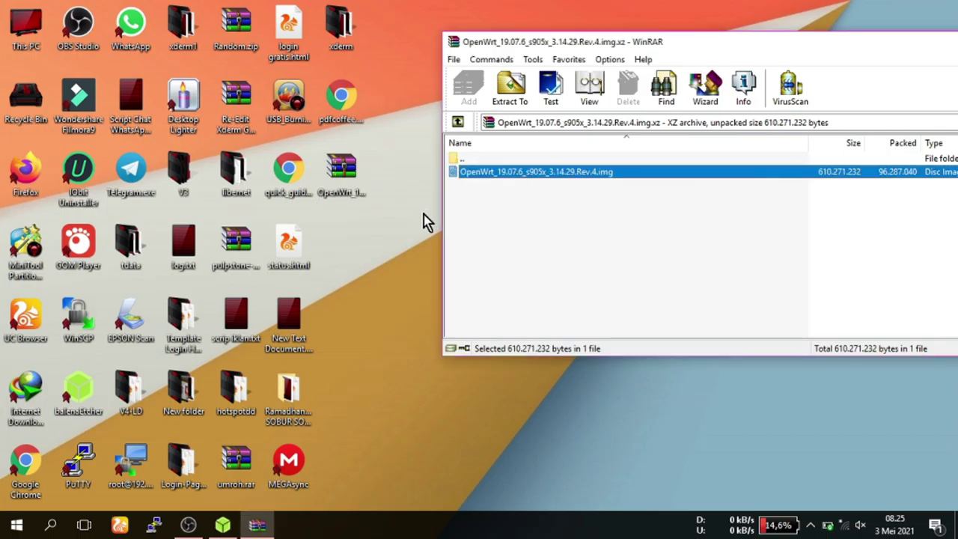
{"action": "left_click", "coordinate": [507, 199]}
{"action": "left_click_drag", "start_coordinate": [532, 177], "coordinate": [364, 239]}
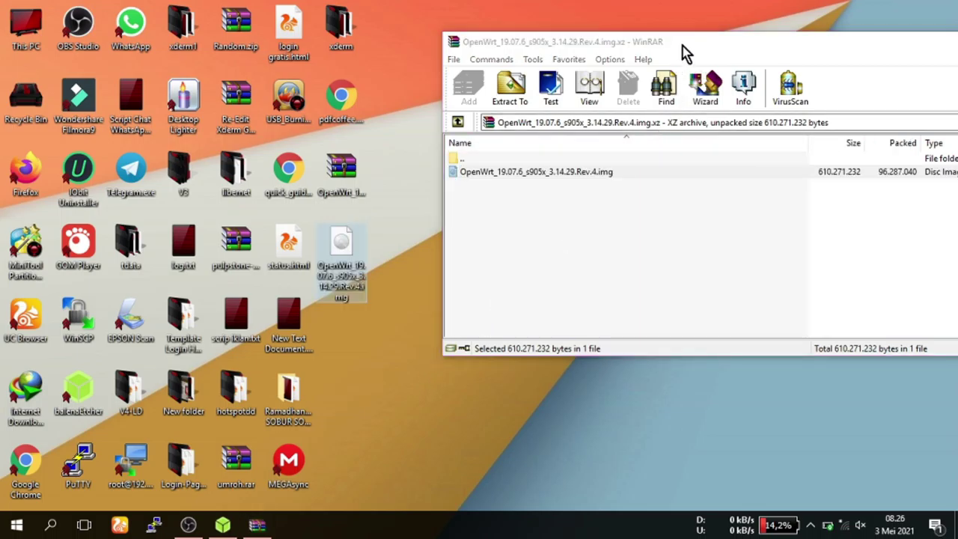
{"action": "left_click_drag", "start_coordinate": [687, 52], "coordinate": [446, 74]}
{"action": "left_click", "coordinate": [909, 62]}
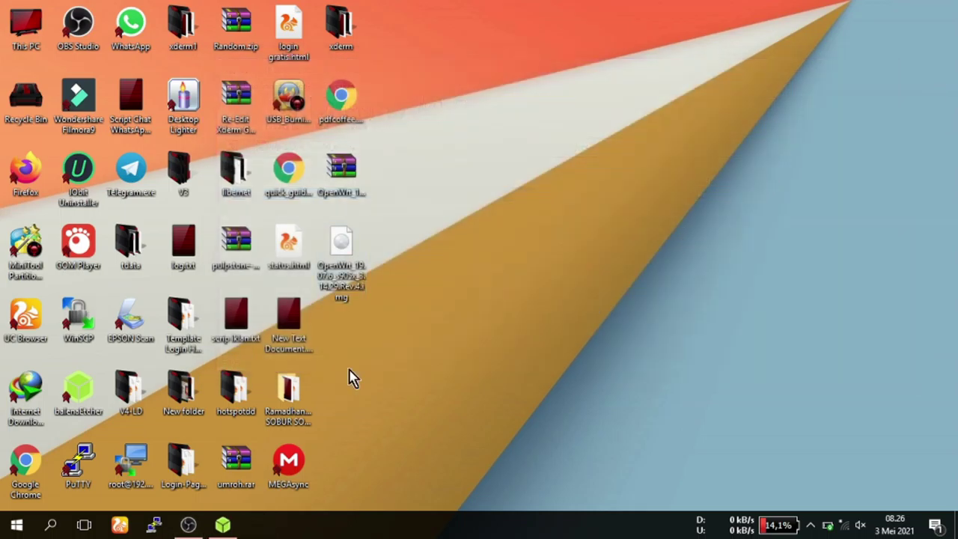
Restore Etcher and load OpenWrt_19.07.6_s905x_3.14.29.Rev.4.img from the desktop as the image.
{"action": "left_click", "coordinate": [223, 524]}
{"action": "left_click", "coordinate": [323, 273]}
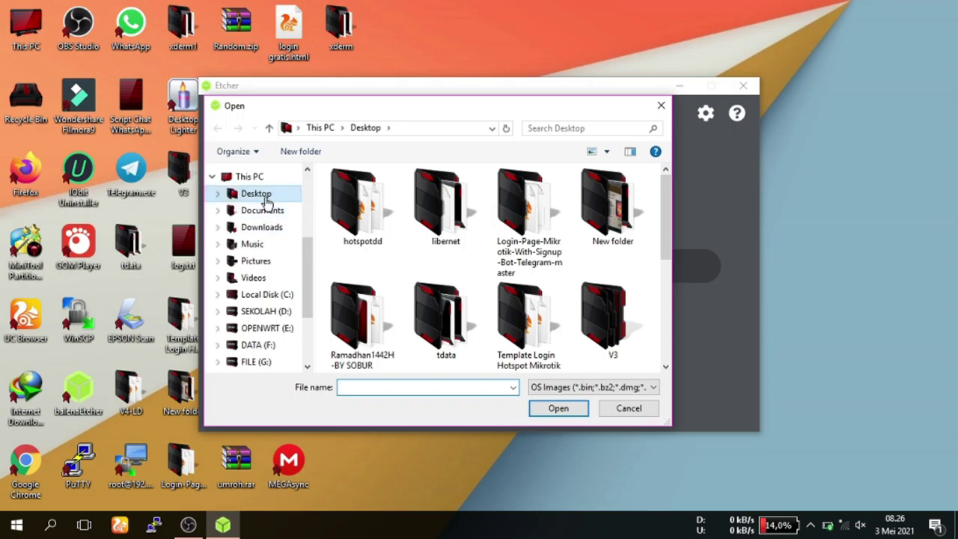
{"action": "left_click_drag", "start_coordinate": [663, 231], "coordinate": [668, 298]}
{"action": "left_click", "coordinate": [642, 283]}
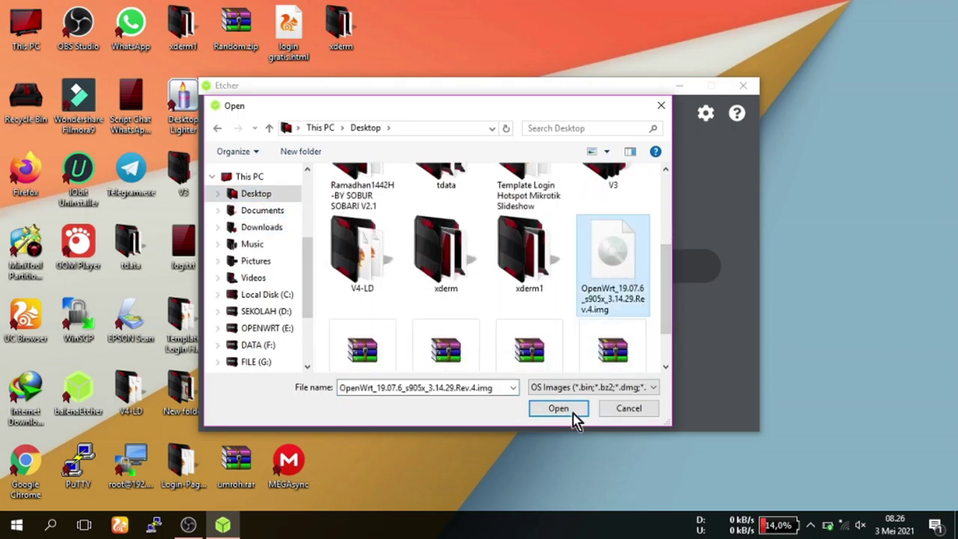
{"action": "left_click", "coordinate": [573, 411]}
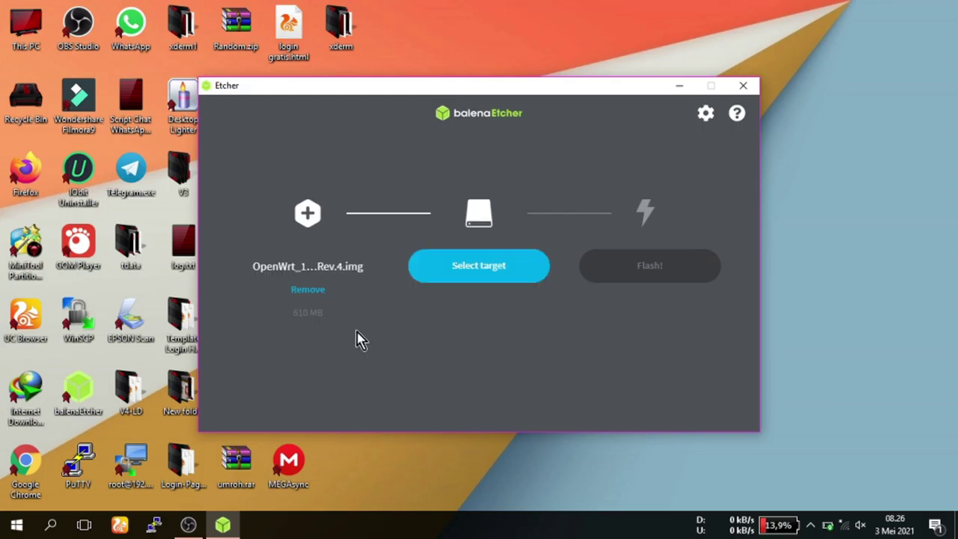
Choose the 1.01 GB HUAWEI SD Storage device as target and start flashing.
{"action": "left_click", "coordinate": [477, 275]}
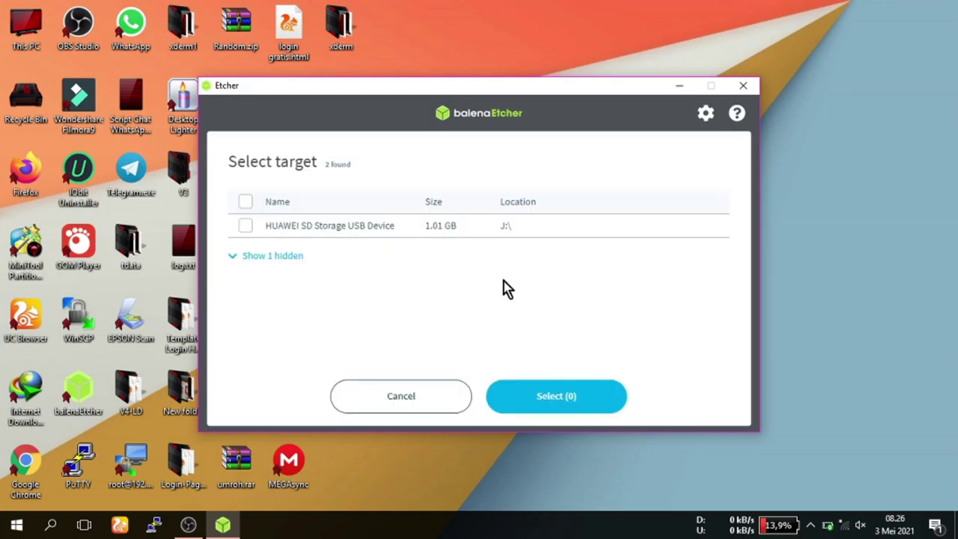
{"action": "left_click", "coordinate": [245, 225]}
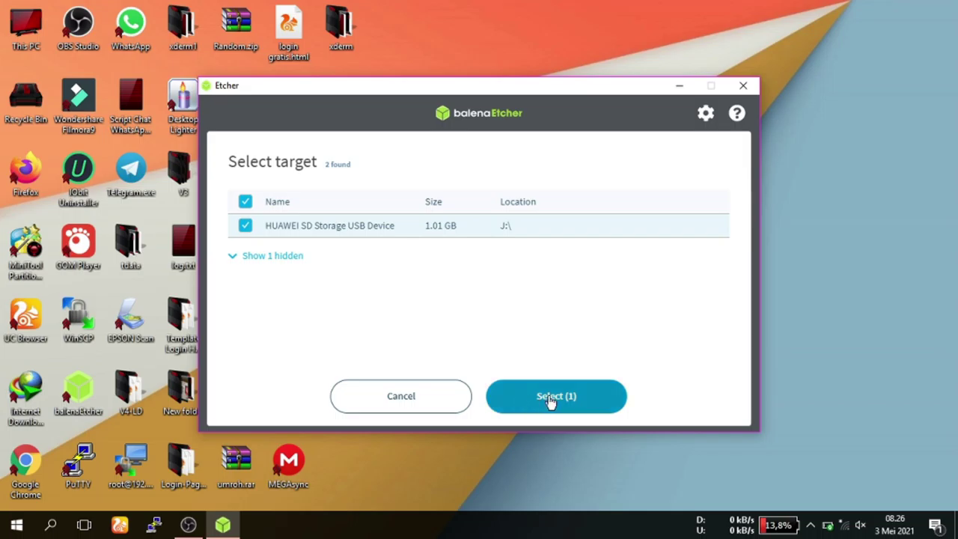
{"action": "left_click", "coordinate": [551, 398]}
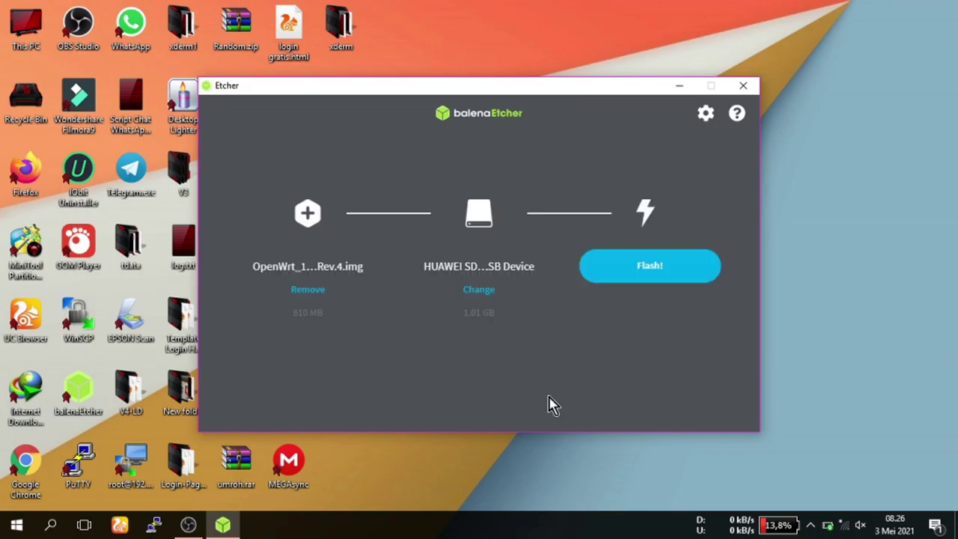
{"action": "left_click", "coordinate": [649, 266]}
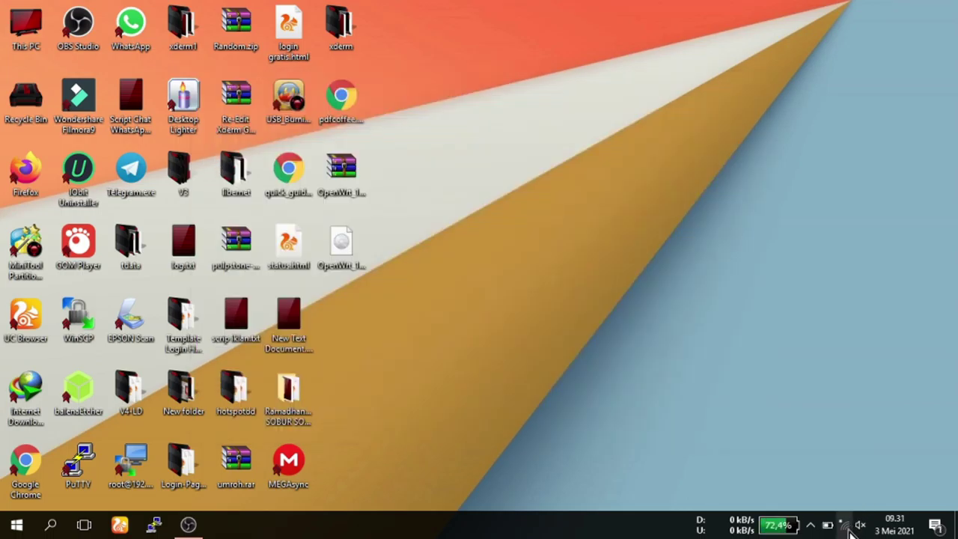
Connect Windows to the REYRE-STBx Wi-Fi network.
{"action": "left_click", "coordinate": [843, 524]}
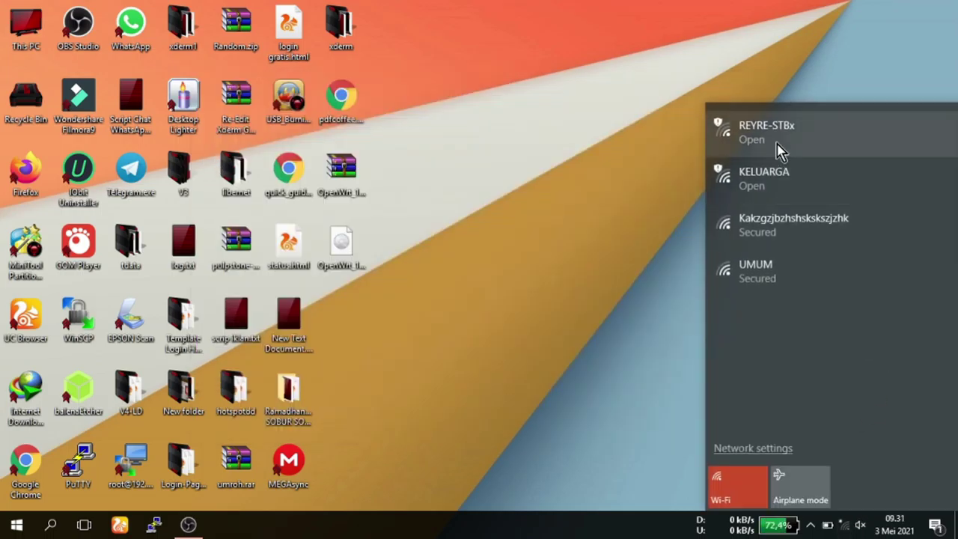
{"action": "left_click", "coordinate": [782, 146]}
{"action": "left_click", "coordinate": [918, 229]}
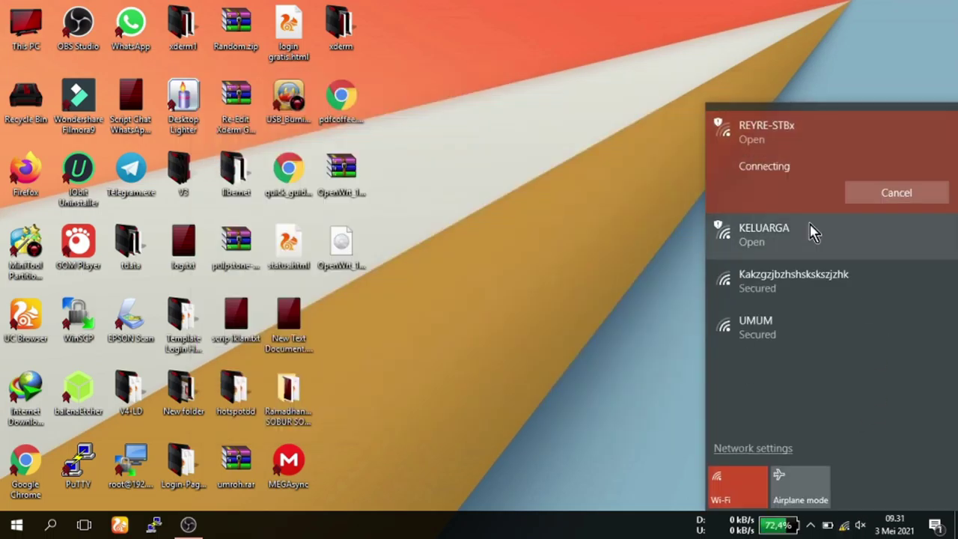
{"action": "left_click", "coordinate": [604, 176]}
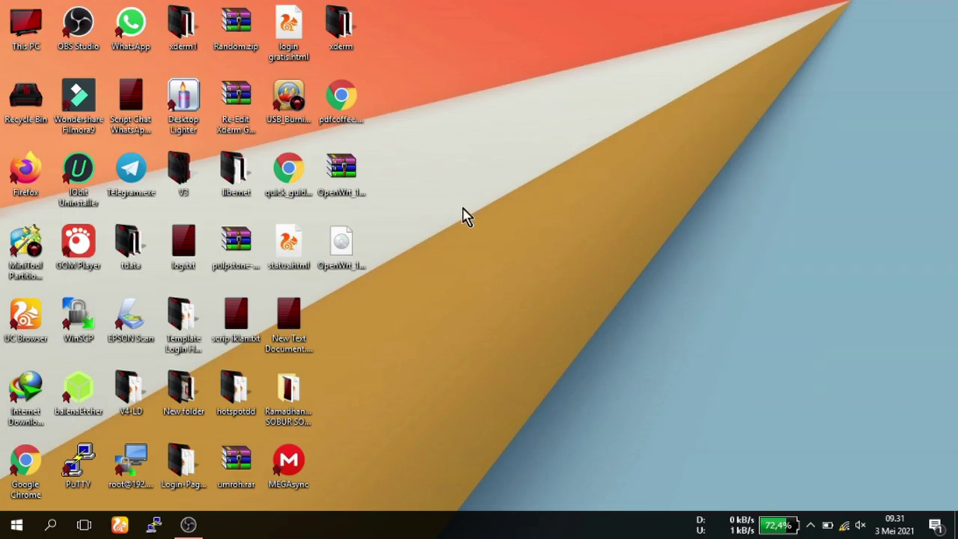
Launch the web browser and close its old router and YouTube tabs.
{"action": "left_click", "coordinate": [120, 524]}
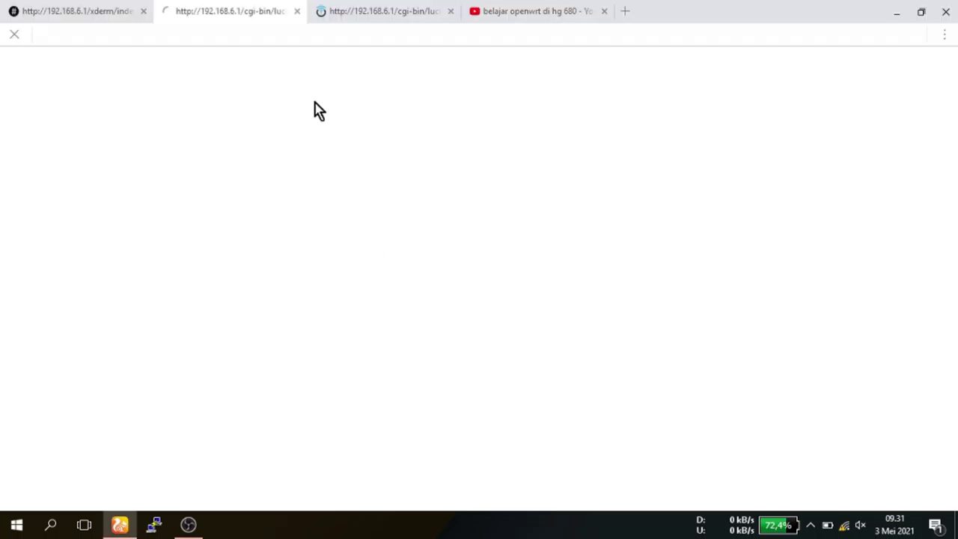
{"action": "middle_click", "coordinate": [473, 11]}
{"action": "left_click", "coordinate": [452, 11]}
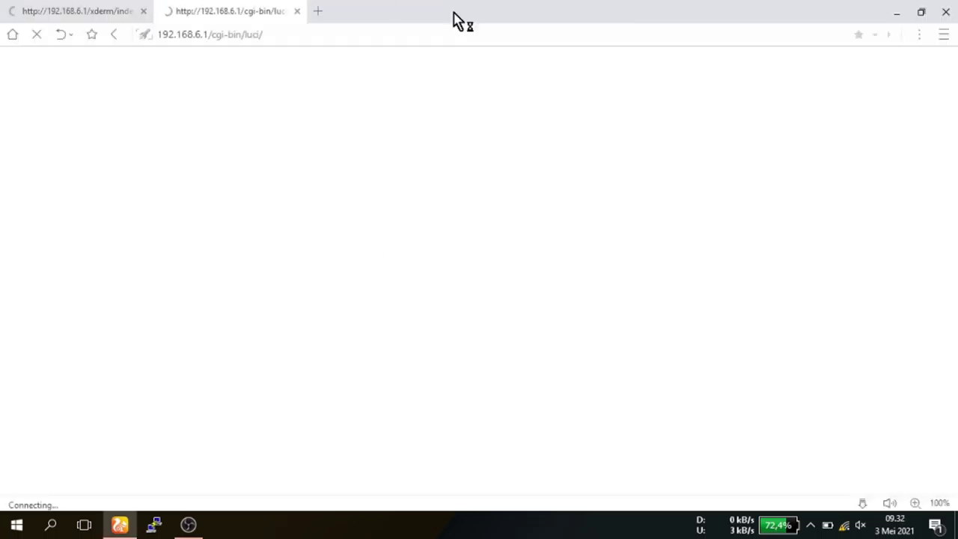
{"action": "left_click", "coordinate": [297, 12]}
Load 192.168.1.1 in a fresh tab and log in to LuCI with the root password.
{"action": "left_click", "coordinate": [144, 11]}
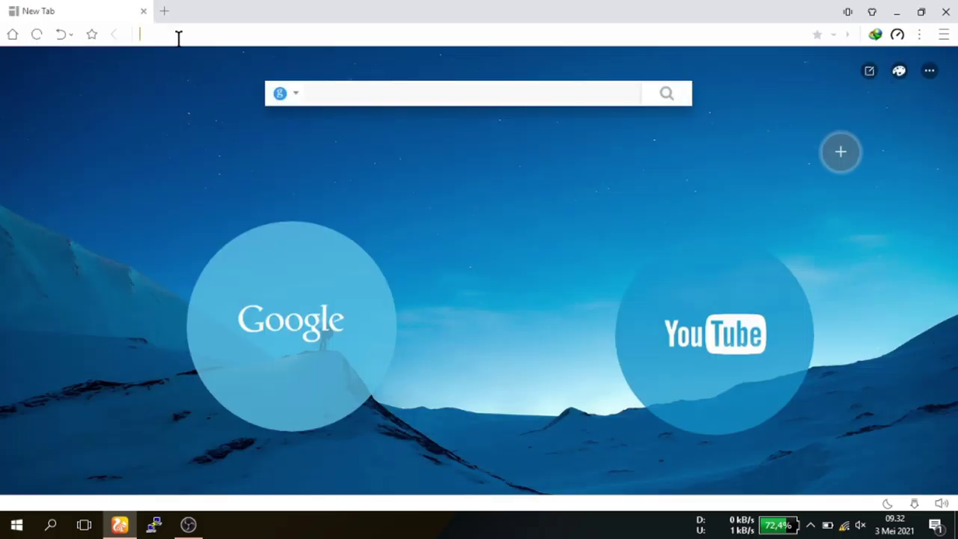
{"action": "type", "text": "192"}
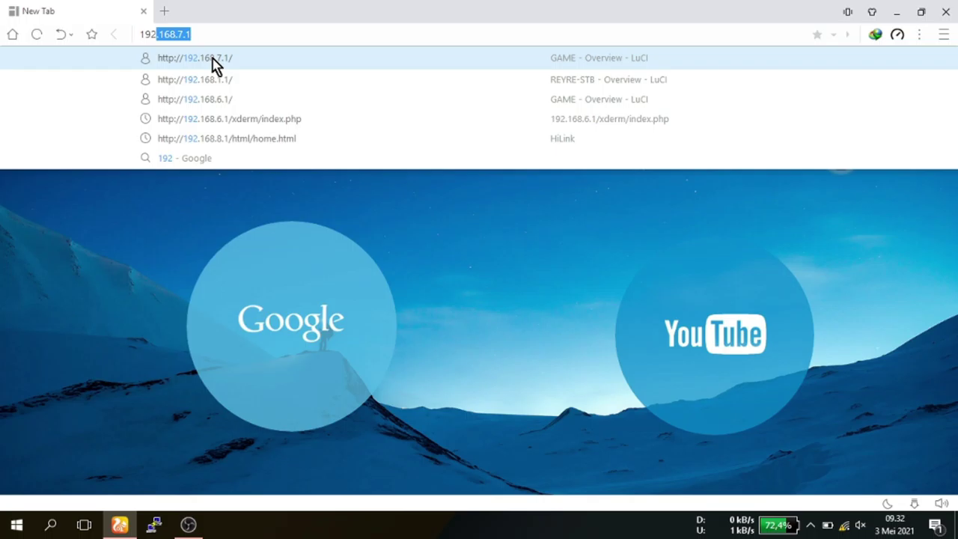
{"action": "type", "text": ".168.1.1"}
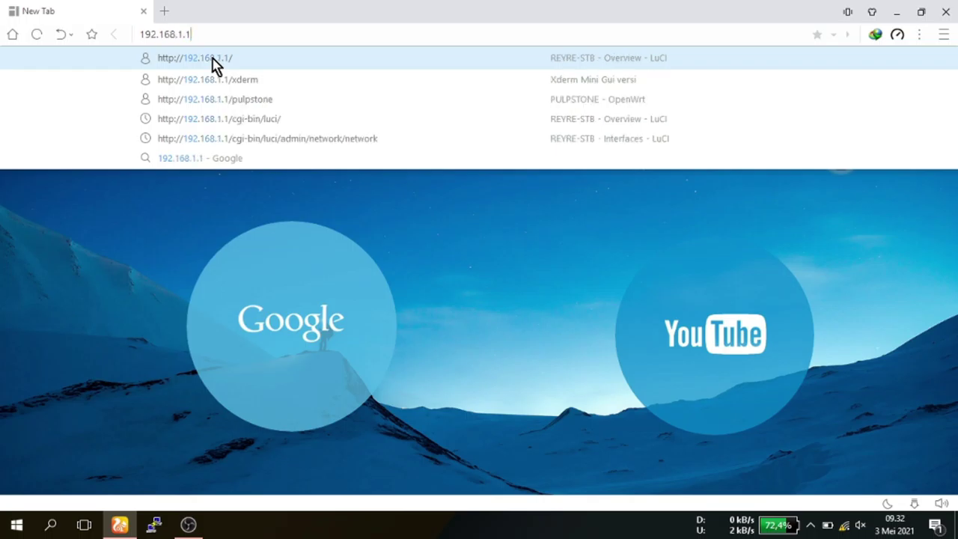
{"action": "key", "text": "Return"}
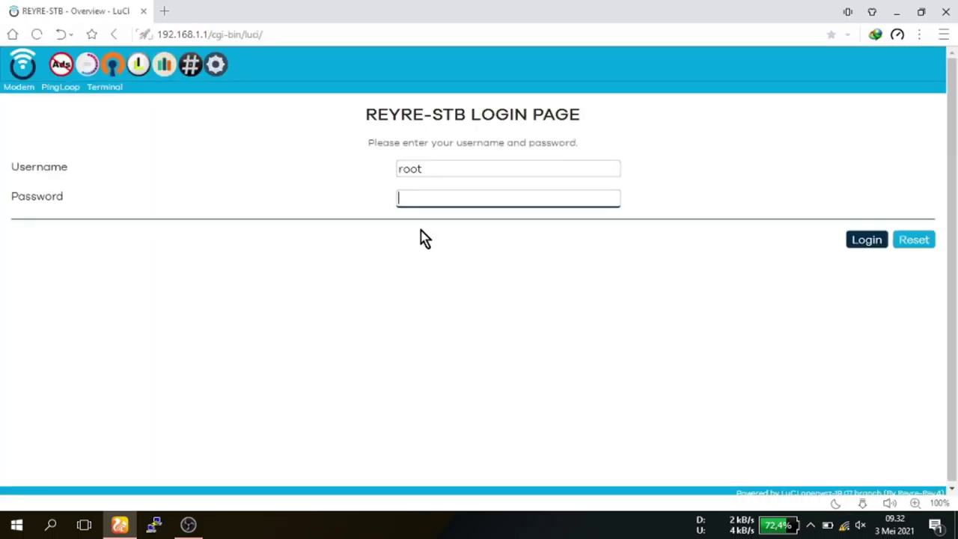
{"action": "type", "text": "1234"}
{"action": "key", "text": "Return"}
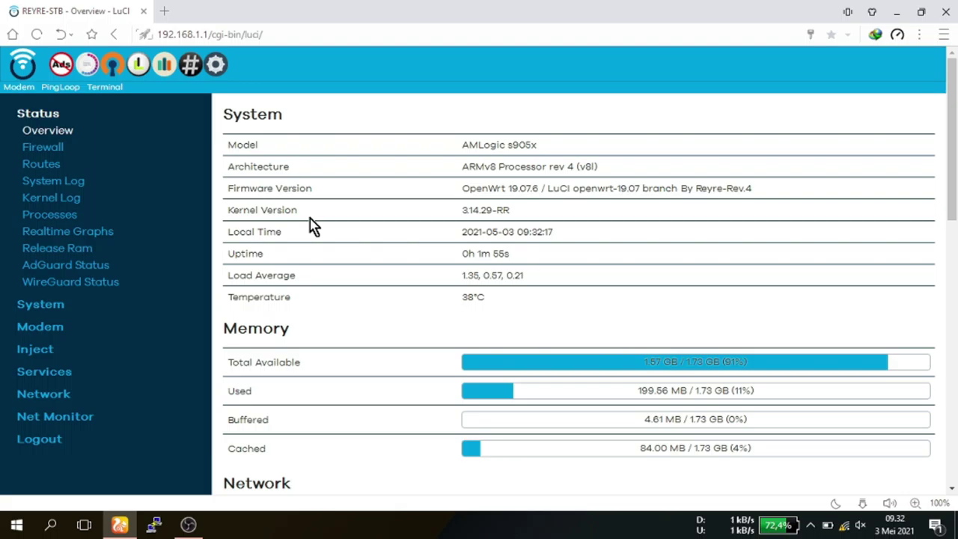
{"action": "mouse_move", "coordinate": [955, 141]}
{"action": "left_mouse_down"}
{"action": "mouse_move", "coordinate": [955, 187]}
{"action": "mouse_move", "coordinate": [955, 134]}
{"action": "left_mouse_up"}
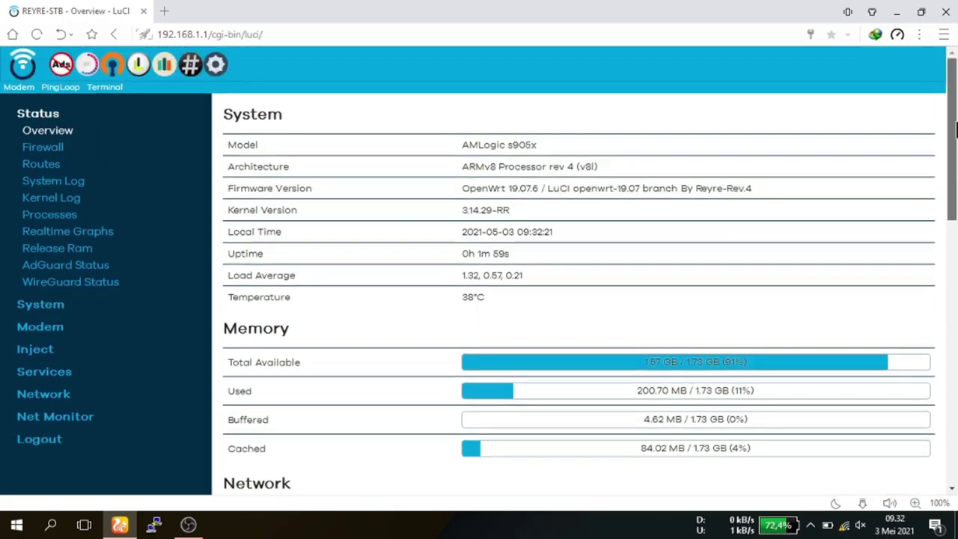
Open the Network > Interfaces page in LuCI.
{"action": "left_click", "coordinate": [46, 396]}
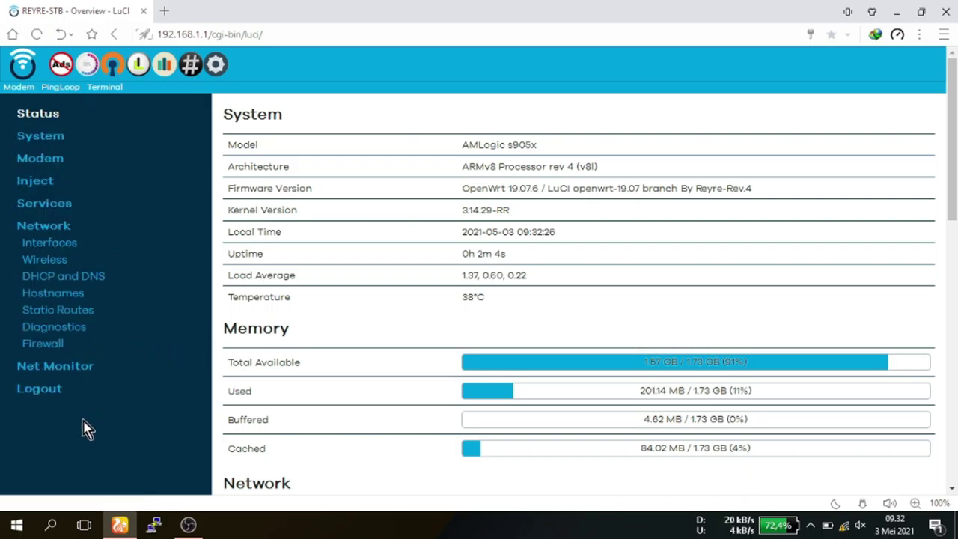
{"action": "left_click", "coordinate": [55, 246]}
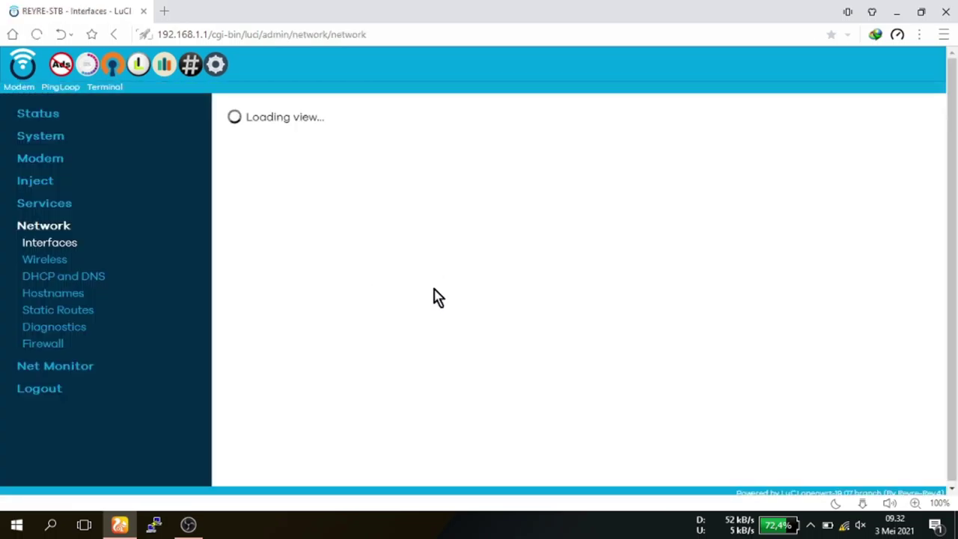
{"action": "left_click_drag", "start_coordinate": [951, 142], "coordinate": [945, 338]}
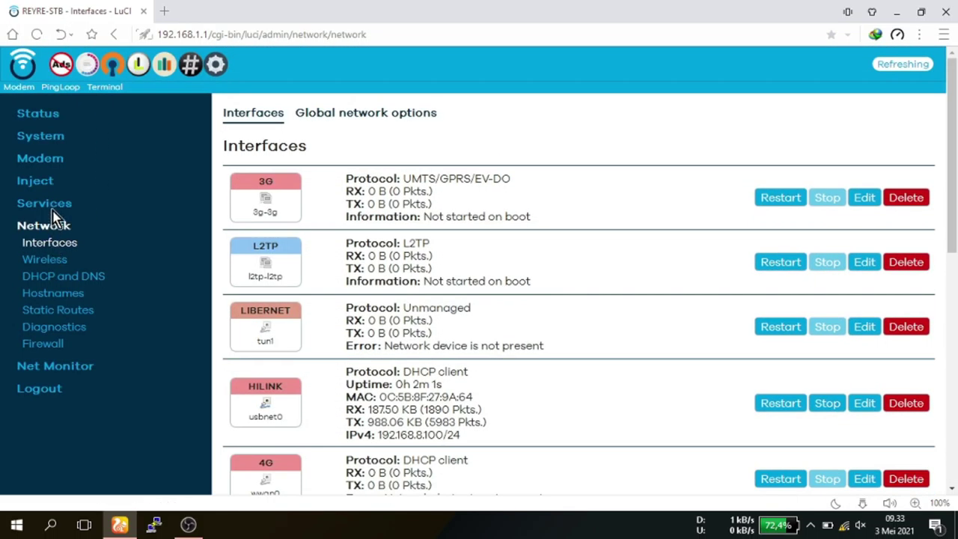
From the Inject menu, open Xderm-GUI and Libernet-GUI in new tabs.
{"action": "left_click", "coordinate": [45, 181]}
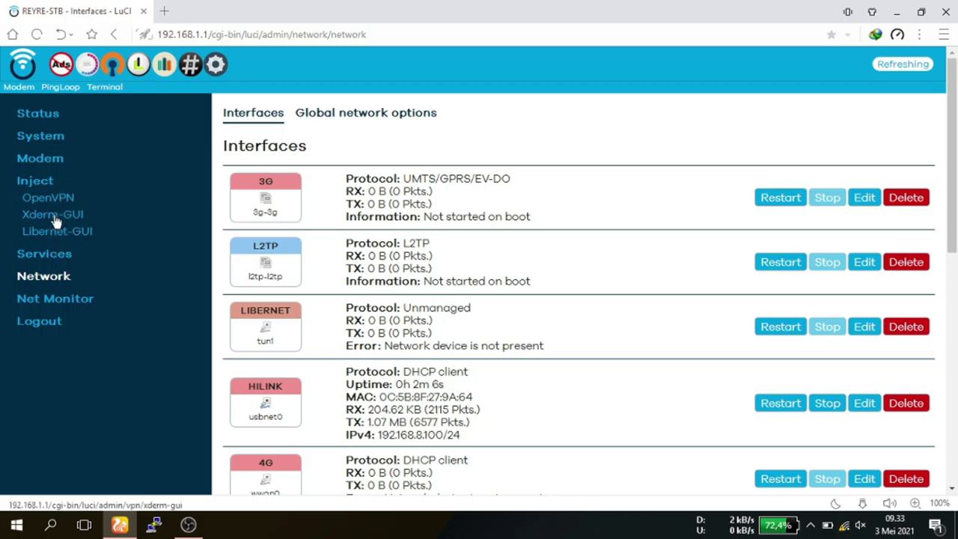
{"action": "right_click", "coordinate": [56, 221]}
{"action": "left_click", "coordinate": [82, 224]}
{"action": "right_click", "coordinate": [58, 235]}
{"action": "left_click", "coordinate": [78, 246]}
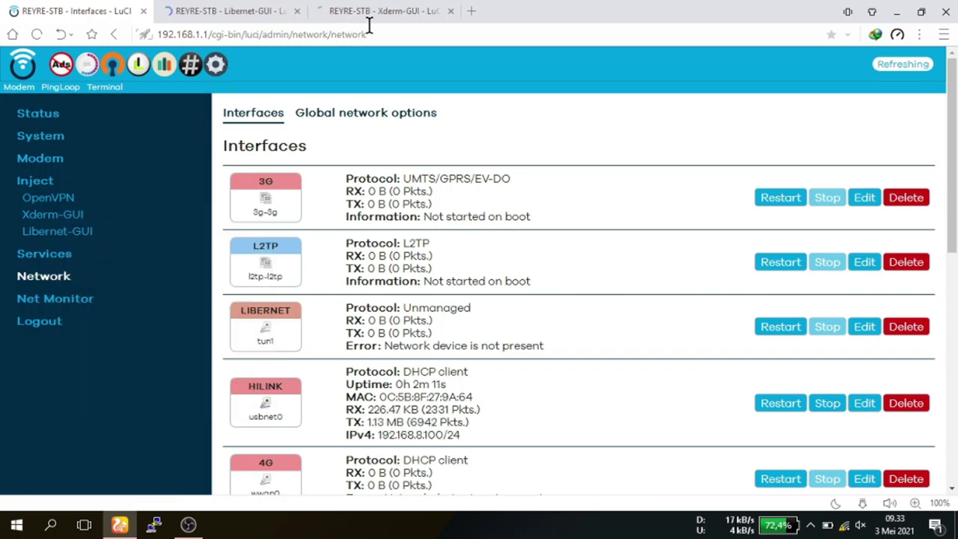
On the Xderm-GUI page, open the xderm-mini config1 profile and begin editing its port line.
{"action": "left_click", "coordinate": [378, 16]}
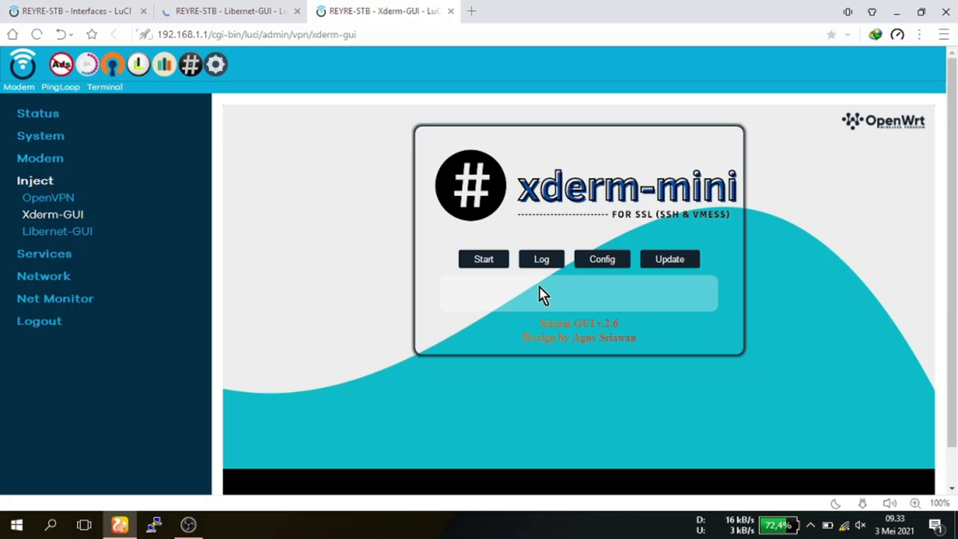
{"action": "left_click", "coordinate": [604, 261]}
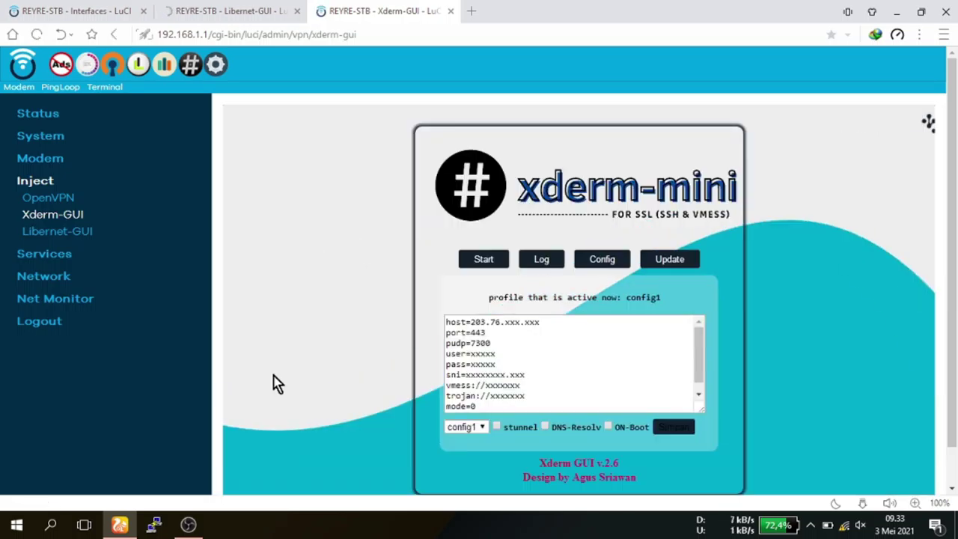
{"action": "left_click", "coordinate": [491, 395]}
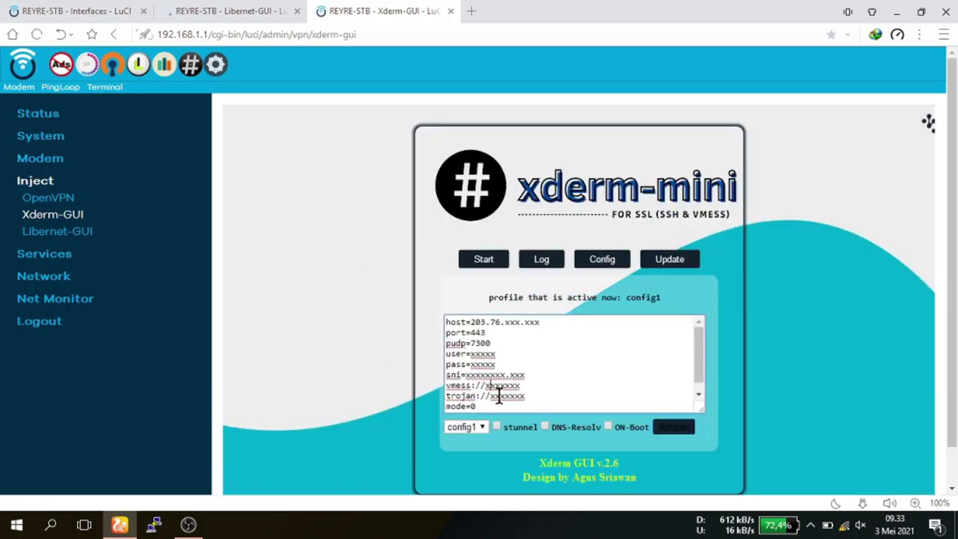
{"action": "left_click", "coordinate": [467, 332]}
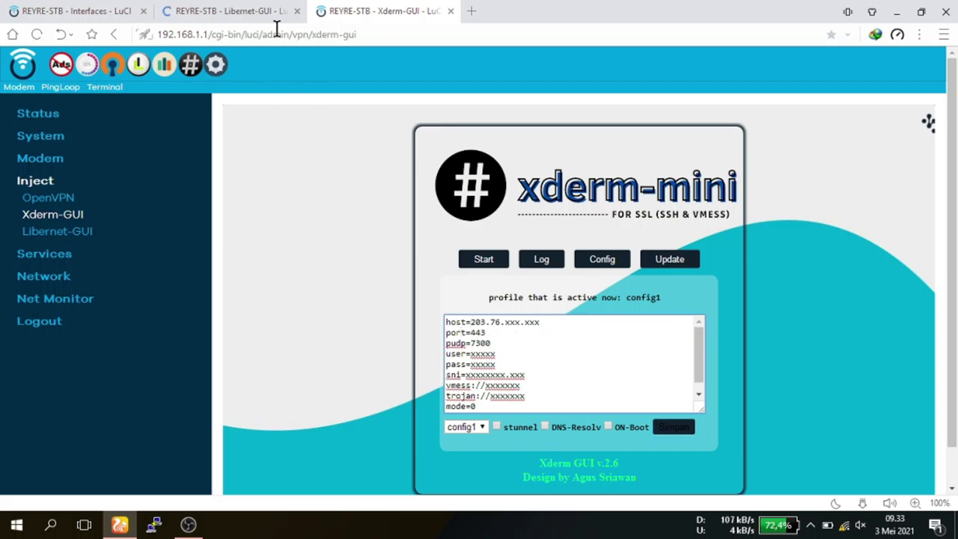
Log in to Libernet with the admin username and password, then return to Xderm-GUI.
{"action": "left_click", "coordinate": [254, 12]}
{"action": "left_click", "coordinate": [509, 229]}
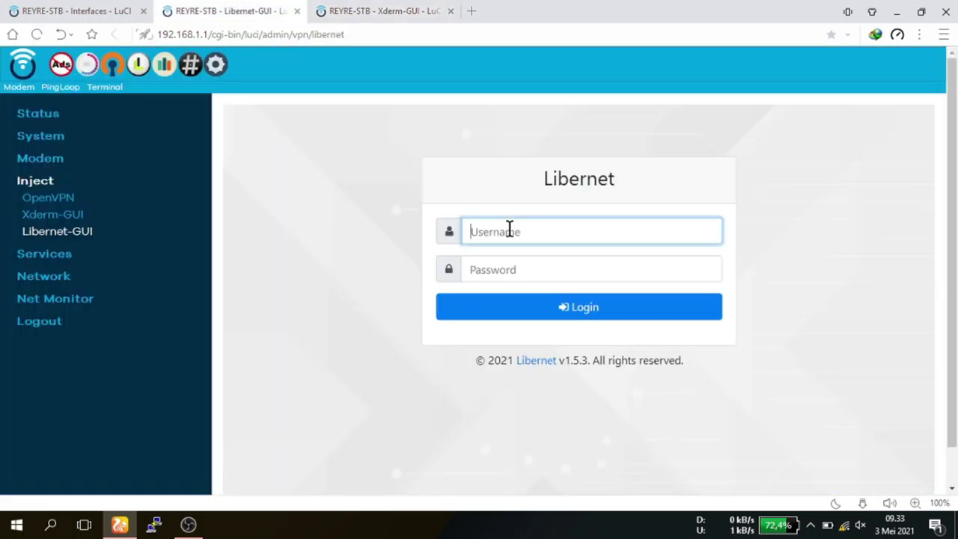
{"action": "type", "text": "a"}
{"action": "left_click", "coordinate": [504, 255]}
{"action": "left_click", "coordinate": [515, 271]}
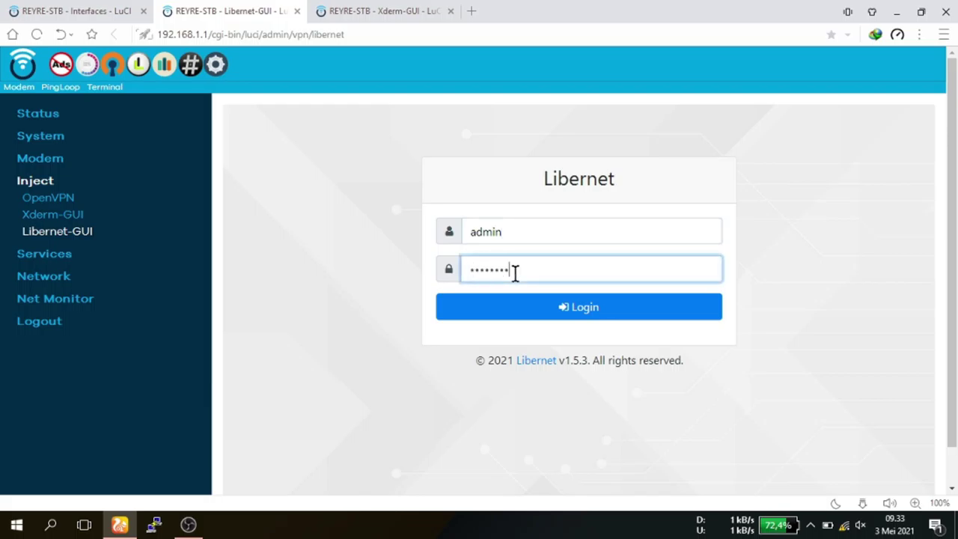
{"action": "left_click", "coordinate": [601, 315]}
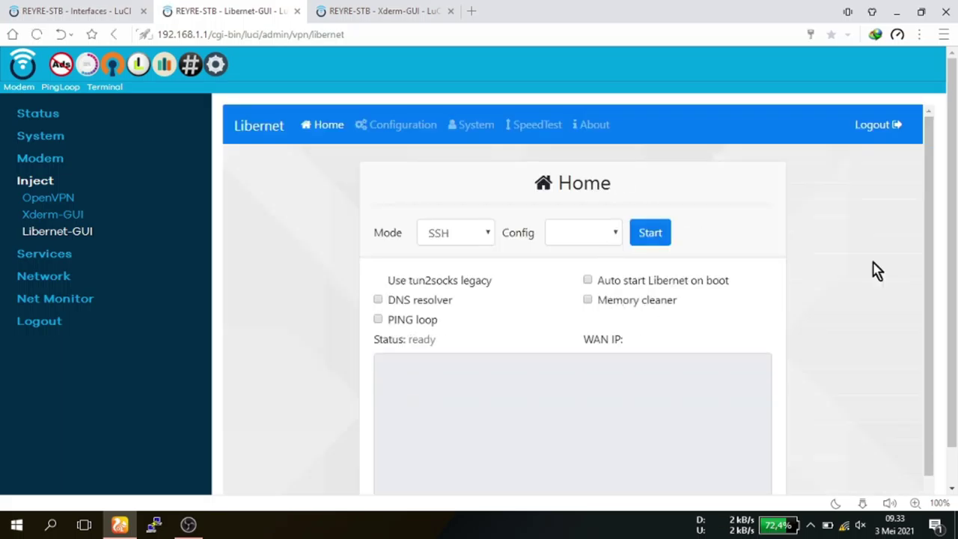
{"action": "left_click_drag", "start_coordinate": [954, 258], "coordinate": [924, 222]}
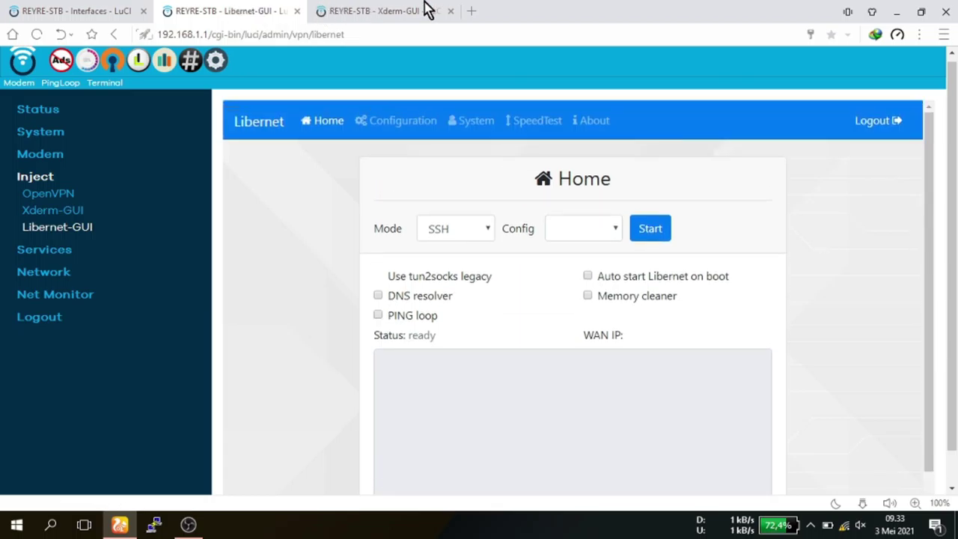
{"action": "left_click", "coordinate": [407, 10]}
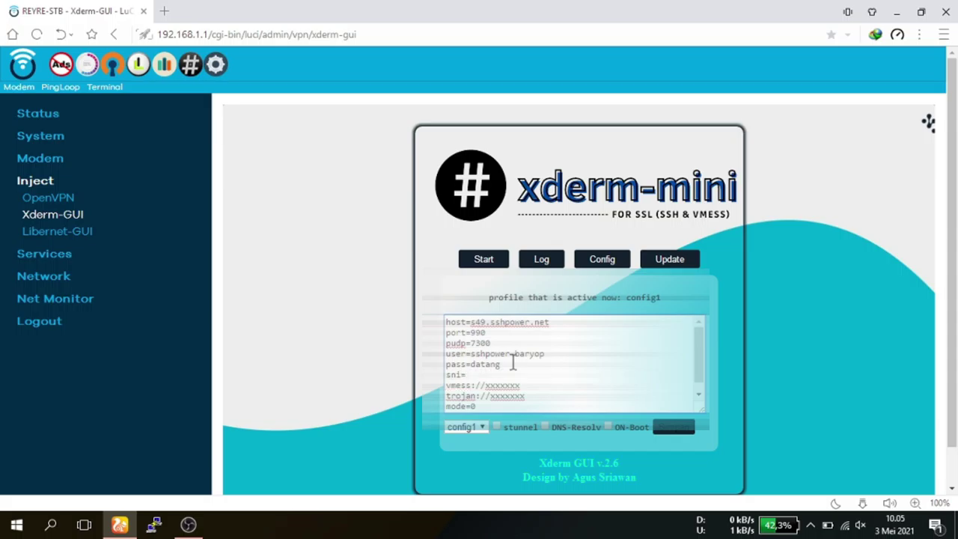
Save config1 and start the xderm-mini SSH tunnel until its log shows HTTP/1.1 200 OK and Selesai.
{"action": "type", "text": "m"}
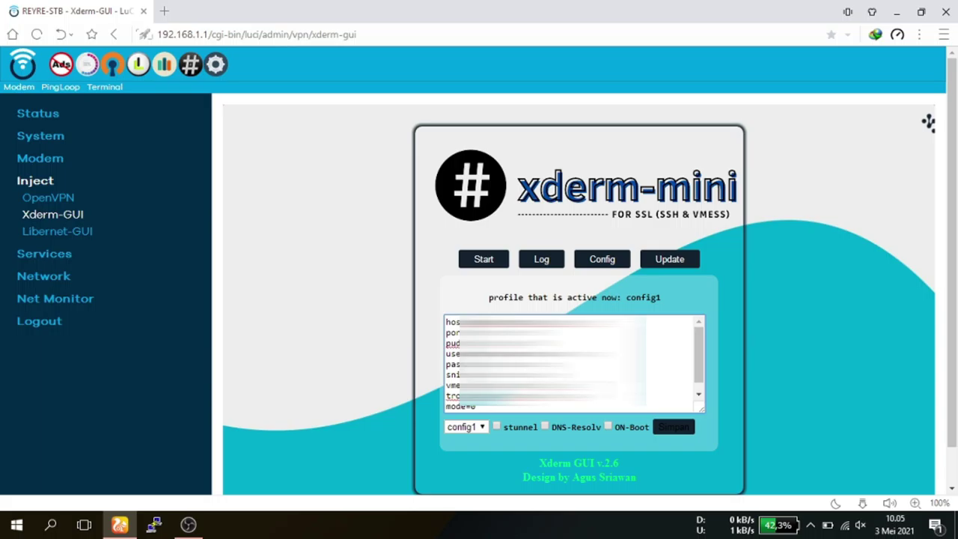
{"action": "left_click", "coordinate": [676, 428]}
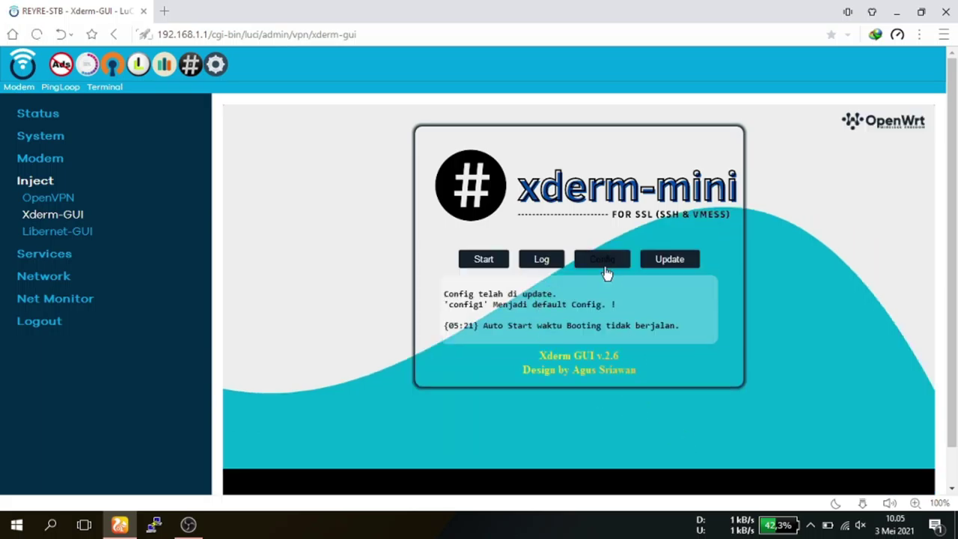
{"action": "left_click", "coordinate": [484, 264]}
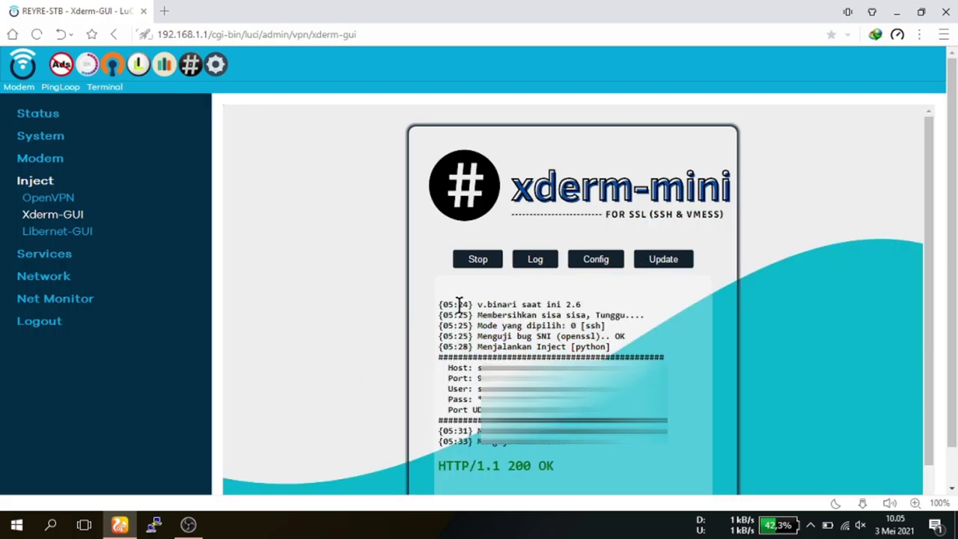
{"action": "left_click_drag", "start_coordinate": [931, 310], "coordinate": [923, 367]}
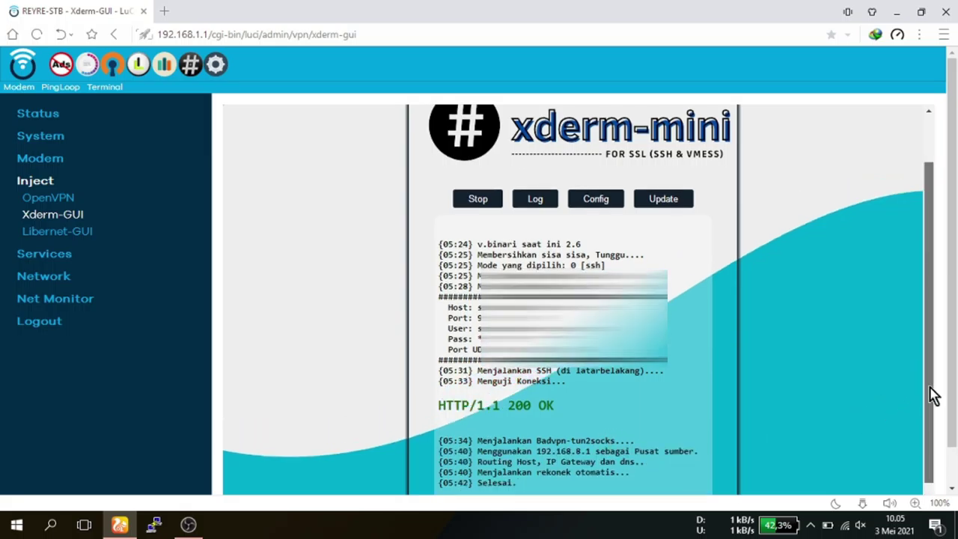
{"action": "left_click_drag", "start_coordinate": [934, 396], "coordinate": [935, 411]}
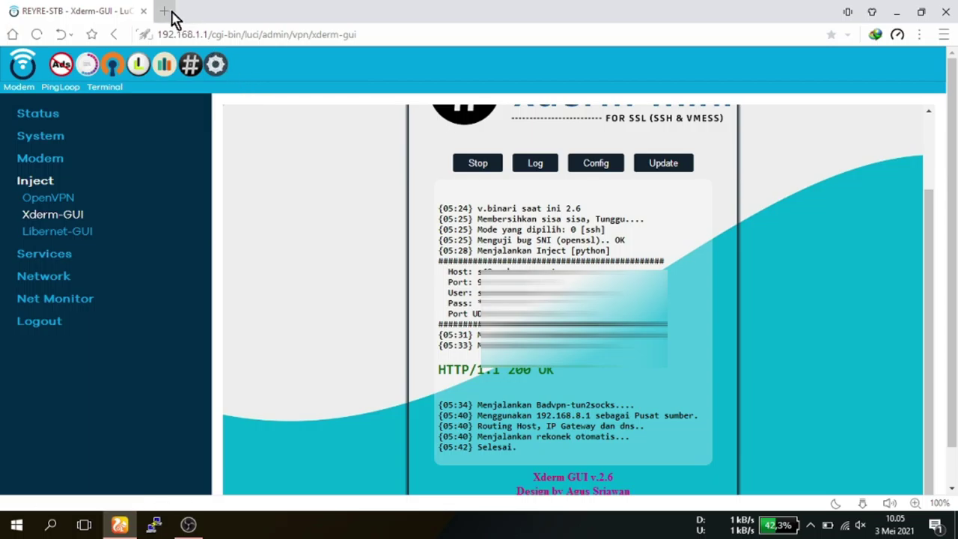
Load the YouTube home page from a new tab's speed-dial tile and scroll through its video feed.
{"action": "left_click", "coordinate": [164, 10]}
{"action": "left_click", "coordinate": [306, 306]}
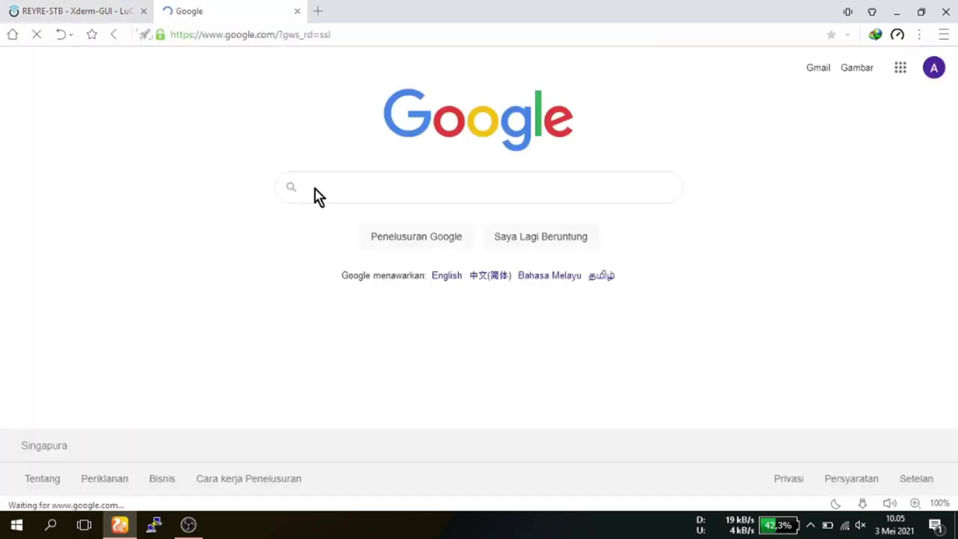
{"action": "left_click", "coordinate": [297, 11]}
{"action": "left_click", "coordinate": [164, 11]}
{"action": "left_click", "coordinate": [708, 336]}
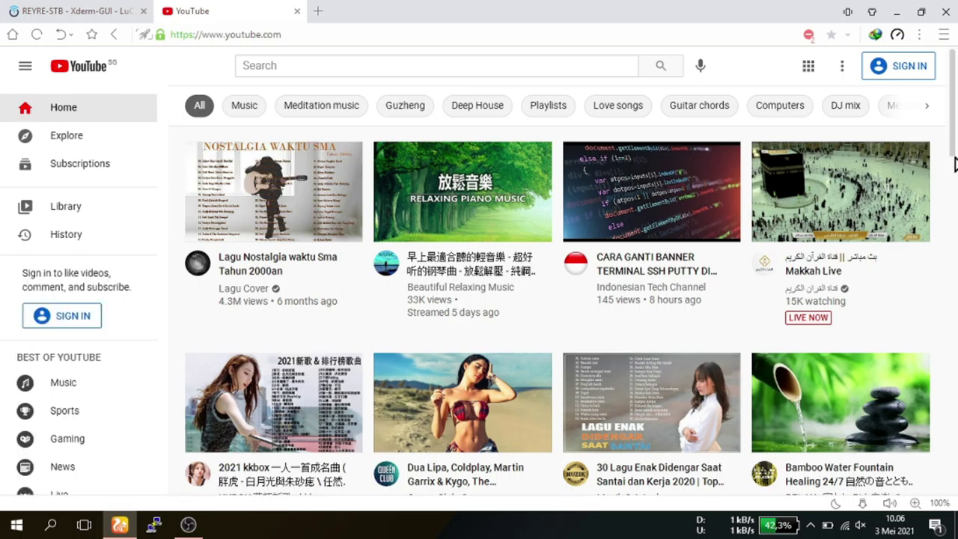
{"action": "scroll", "coordinate": [955, 165], "scroll_direction": "down", "scroll_amount": 1}
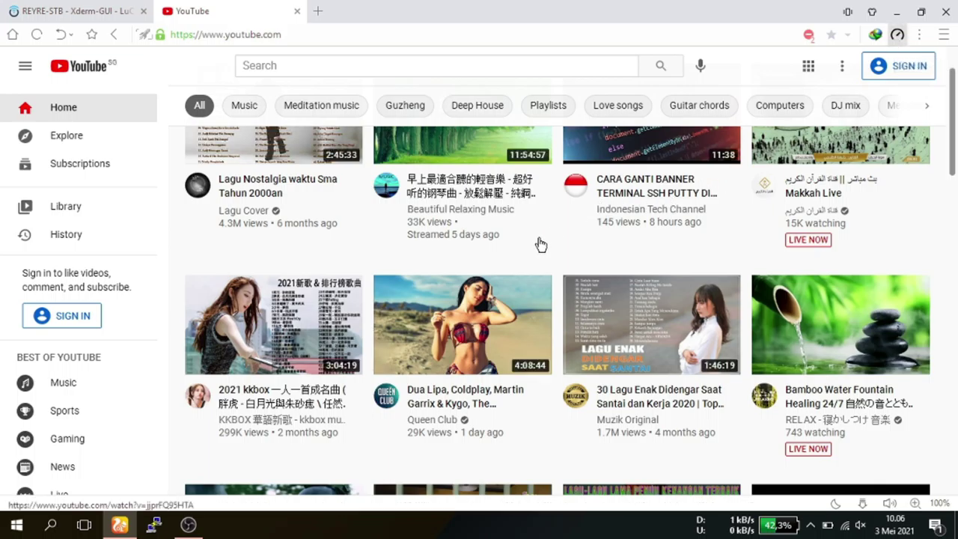
Run the Speedtest extension on youtube.com, reaching 98 ms ping and about 9.60 Mbps download.
{"action": "mouse_move", "coordinate": [540, 306]}
{"action": "left_click", "coordinate": [897, 34]}
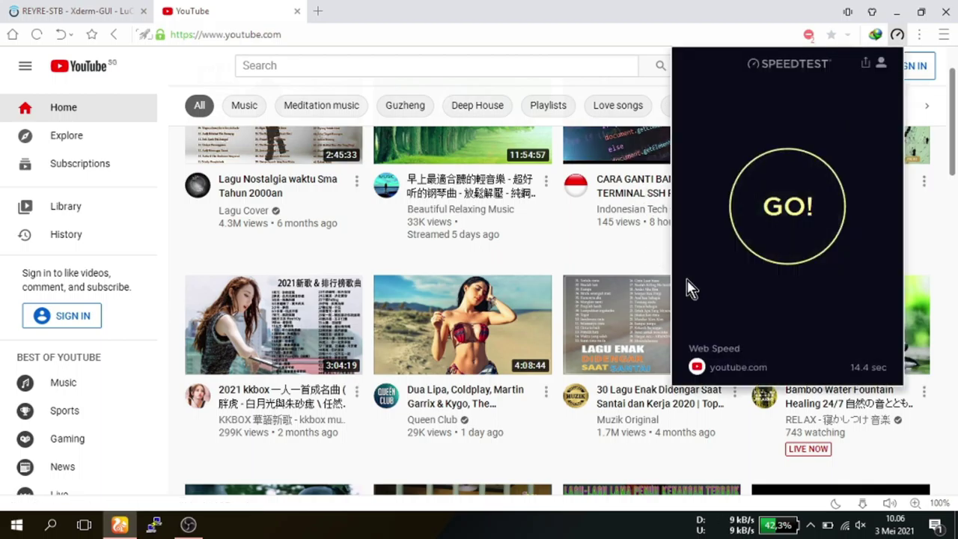
{"action": "left_click", "coordinate": [789, 230]}
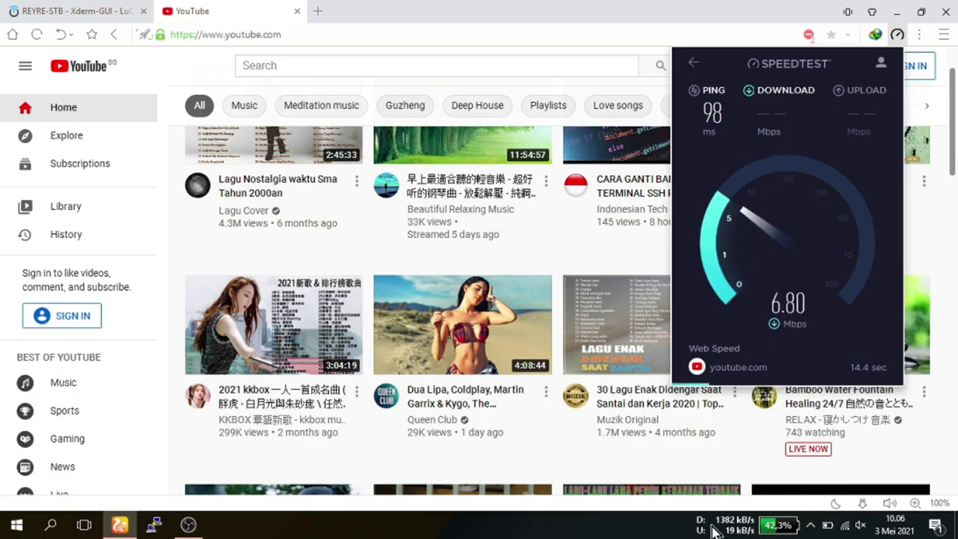
{"action": "mouse_move", "coordinate": [728, 528]}
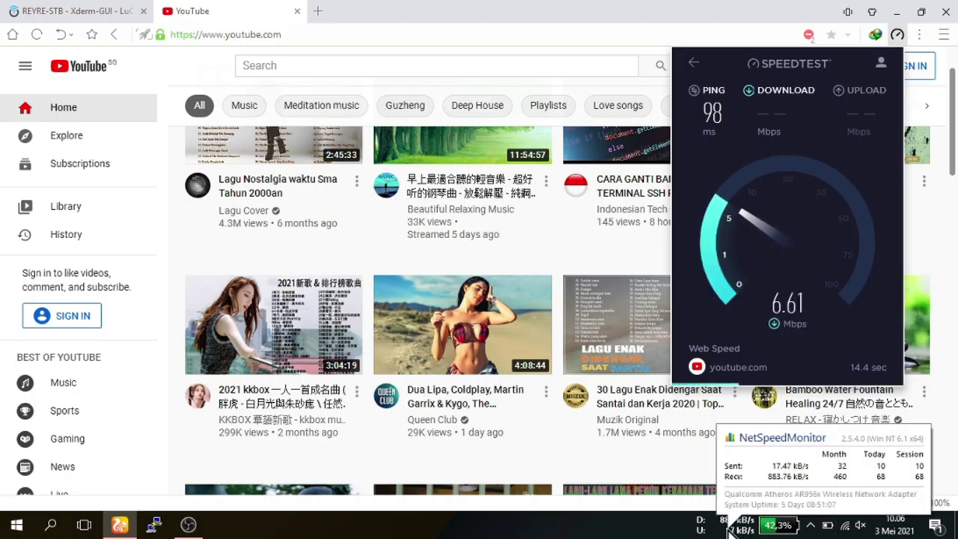